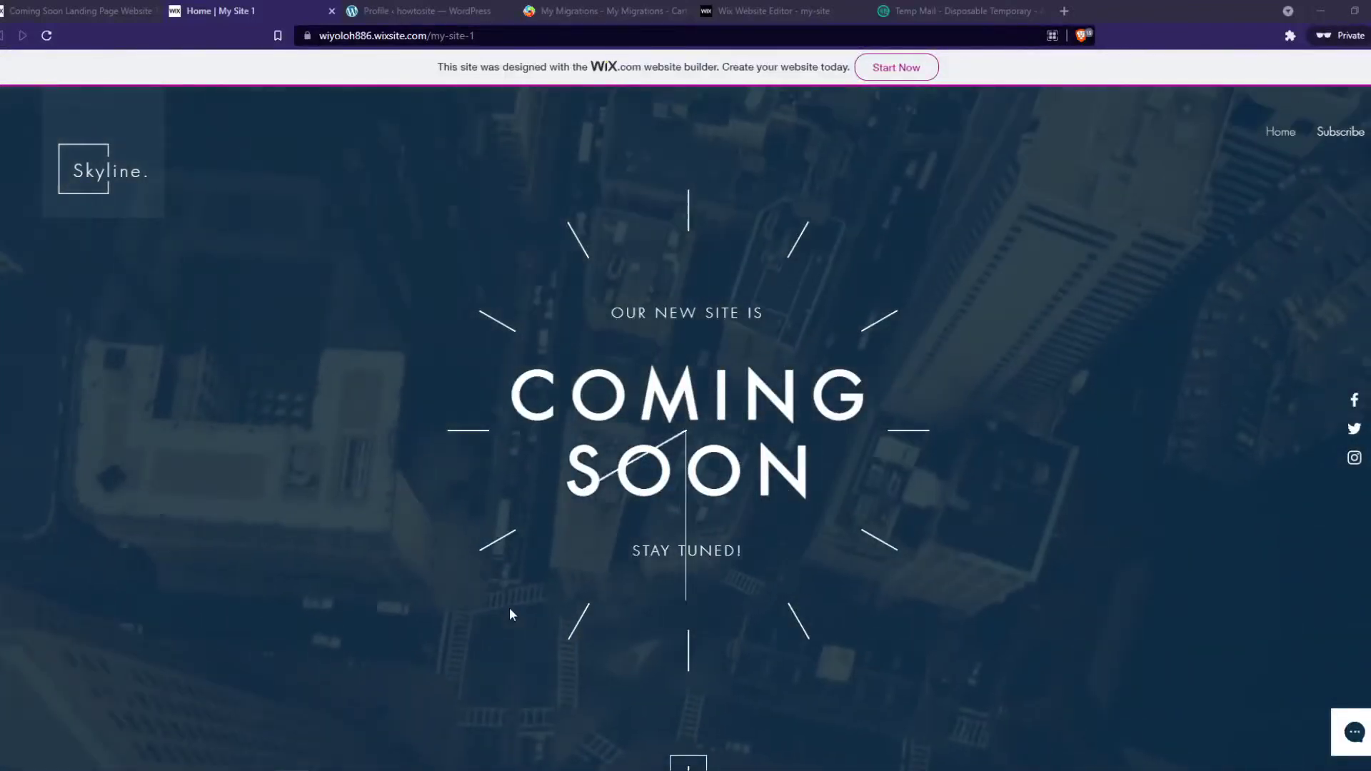
# Step: Check the Wix coming-soon site and the Cart2Cart migrations list, ending on the WordPress dashboard
pyautogui.click(384, 9)
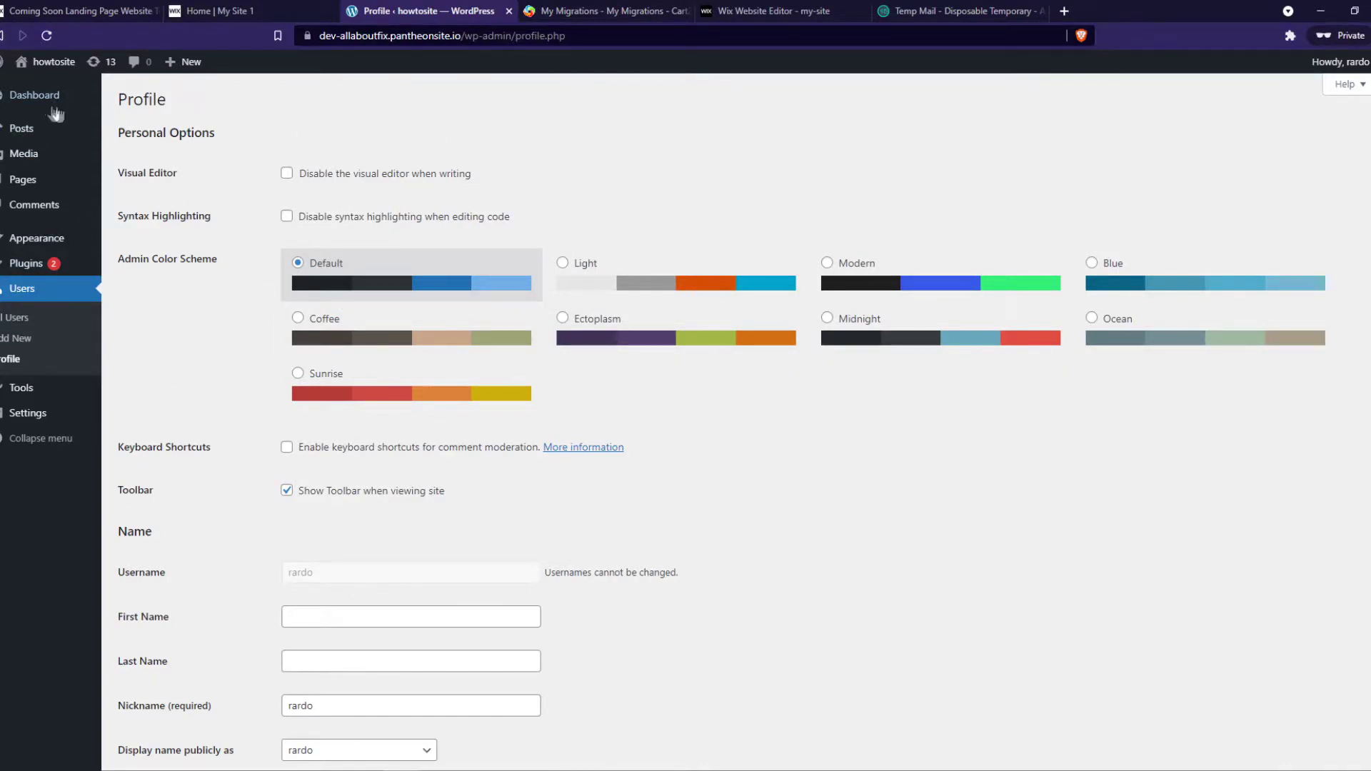
pyautogui.click(264, 10)
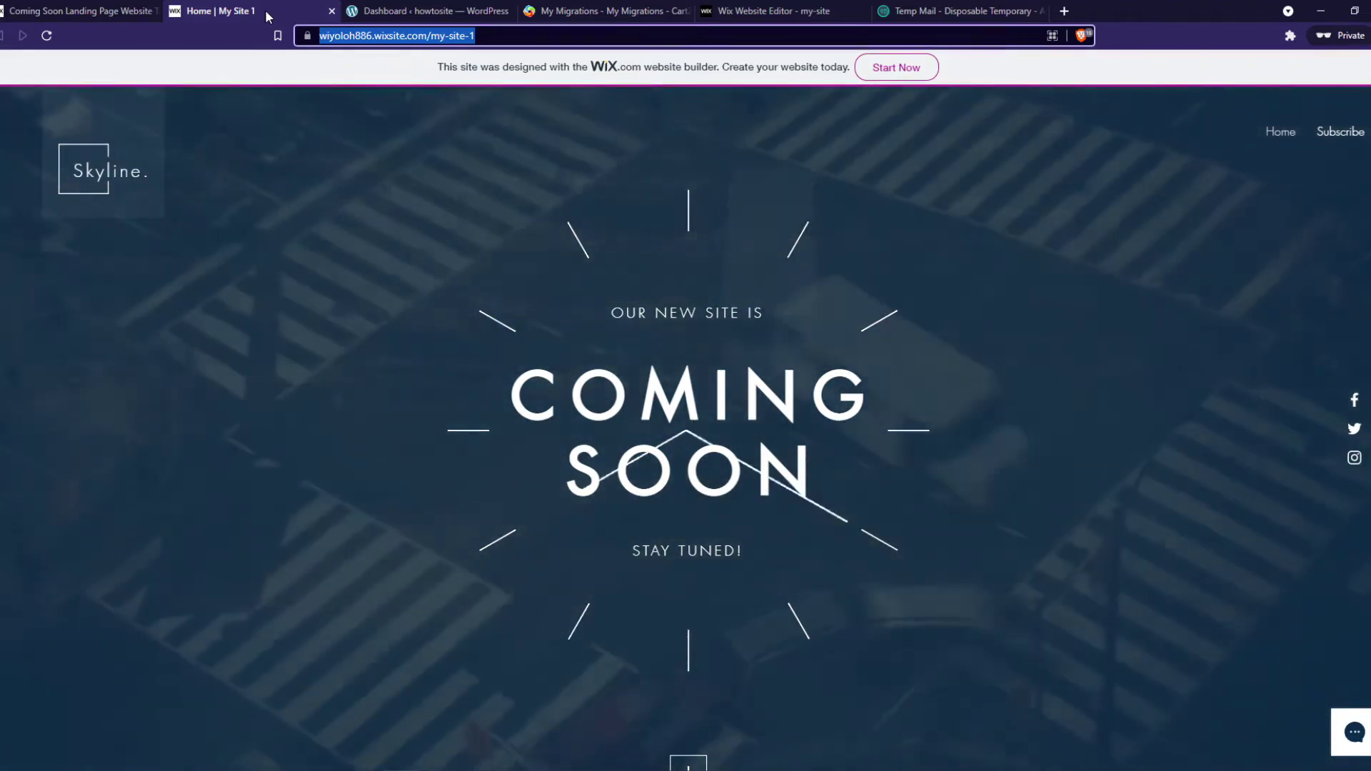
pyautogui.click(596, 11)
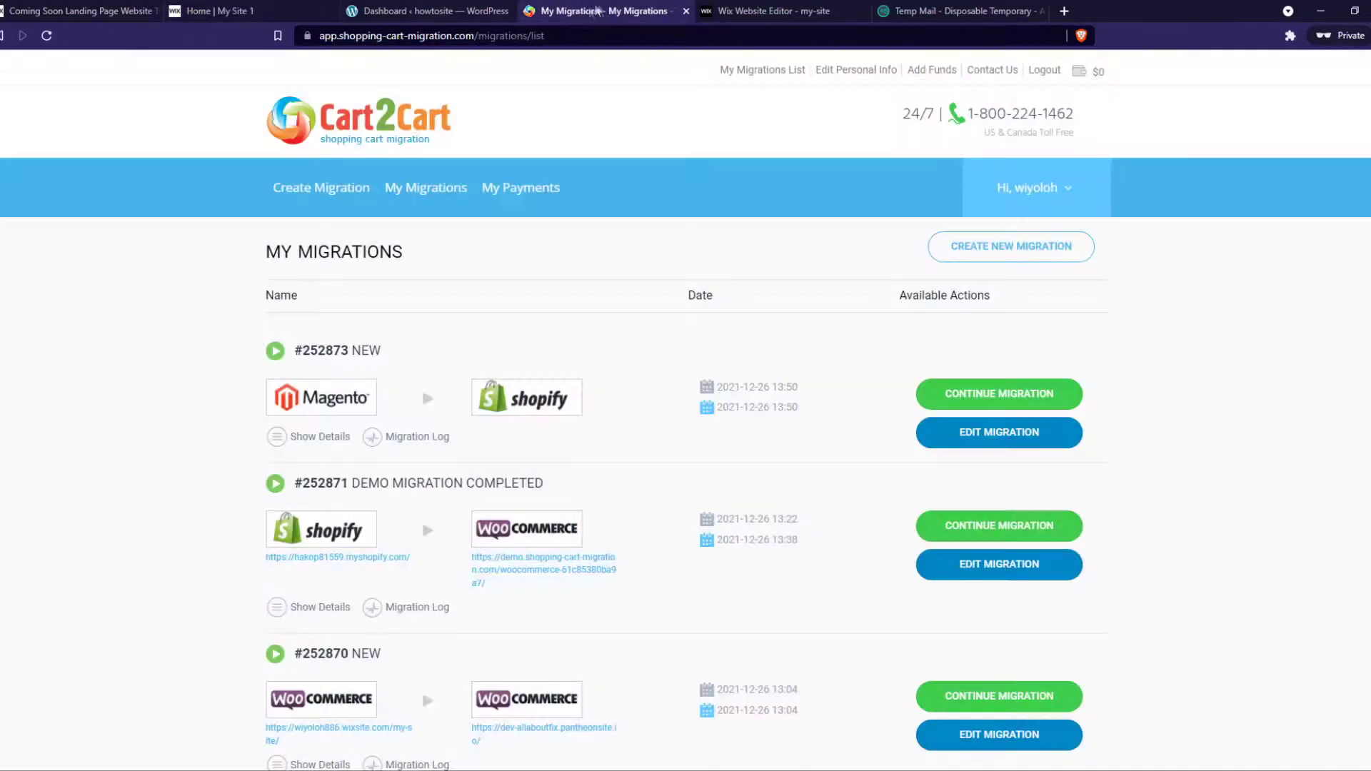
pyautogui.moveTo(361, 169)
pyautogui.moveTo(360, 214)
pyautogui.click(214, 11)
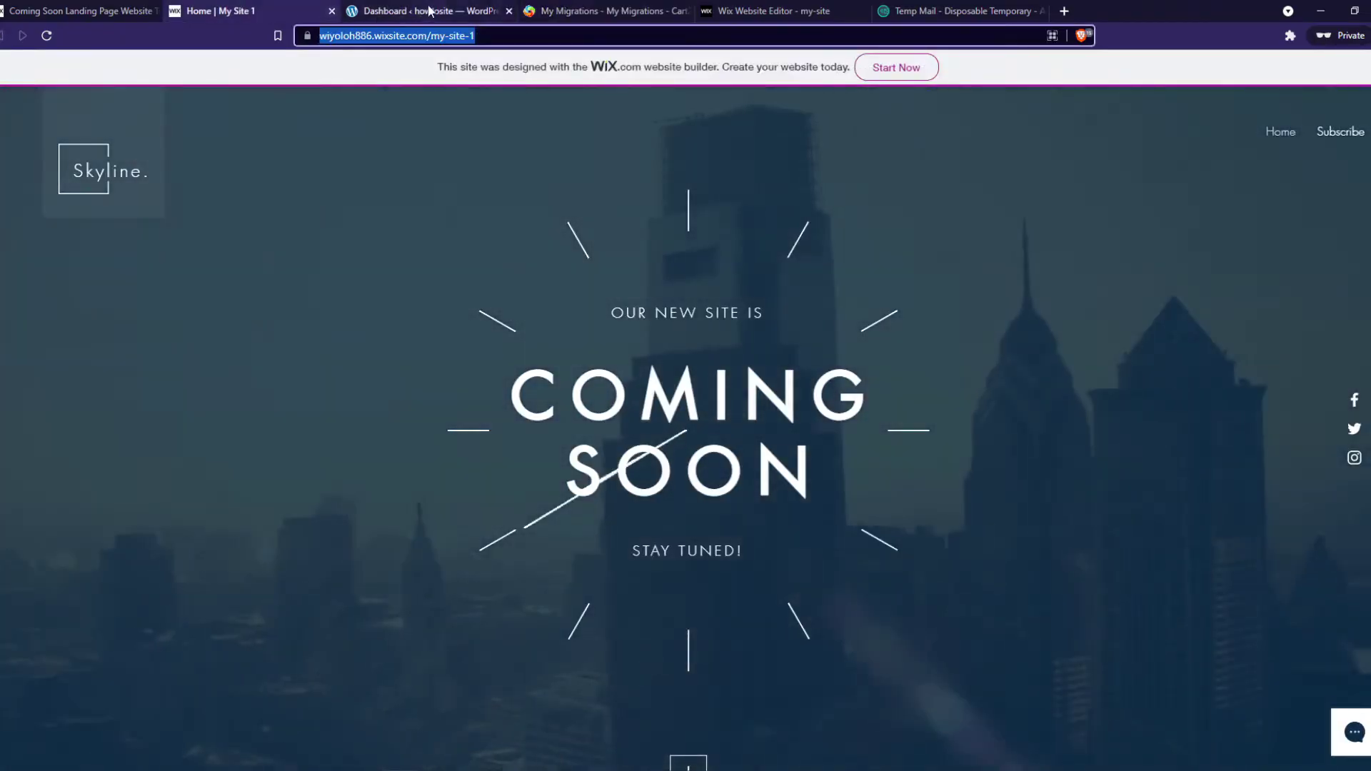
pyautogui.click(426, 13)
pyautogui.click(205, 8)
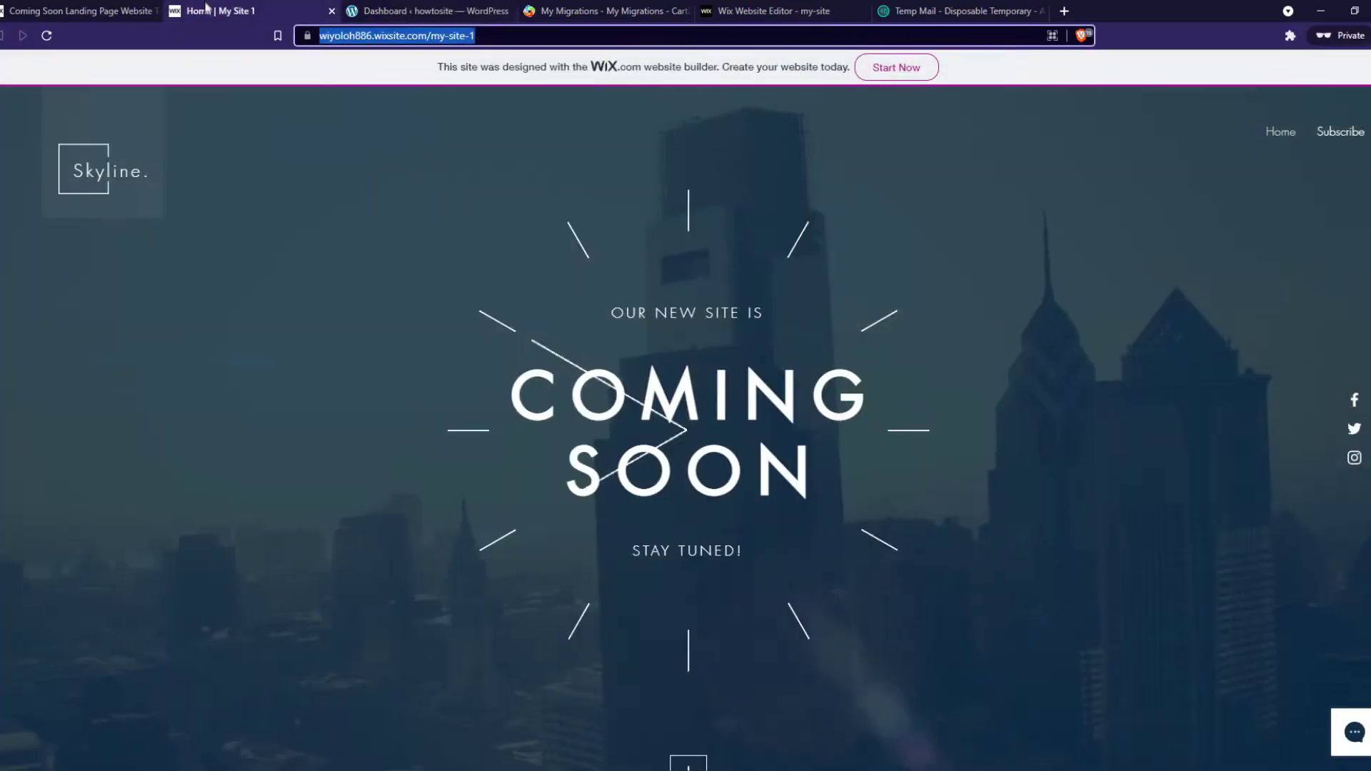
pyautogui.click(424, 12)
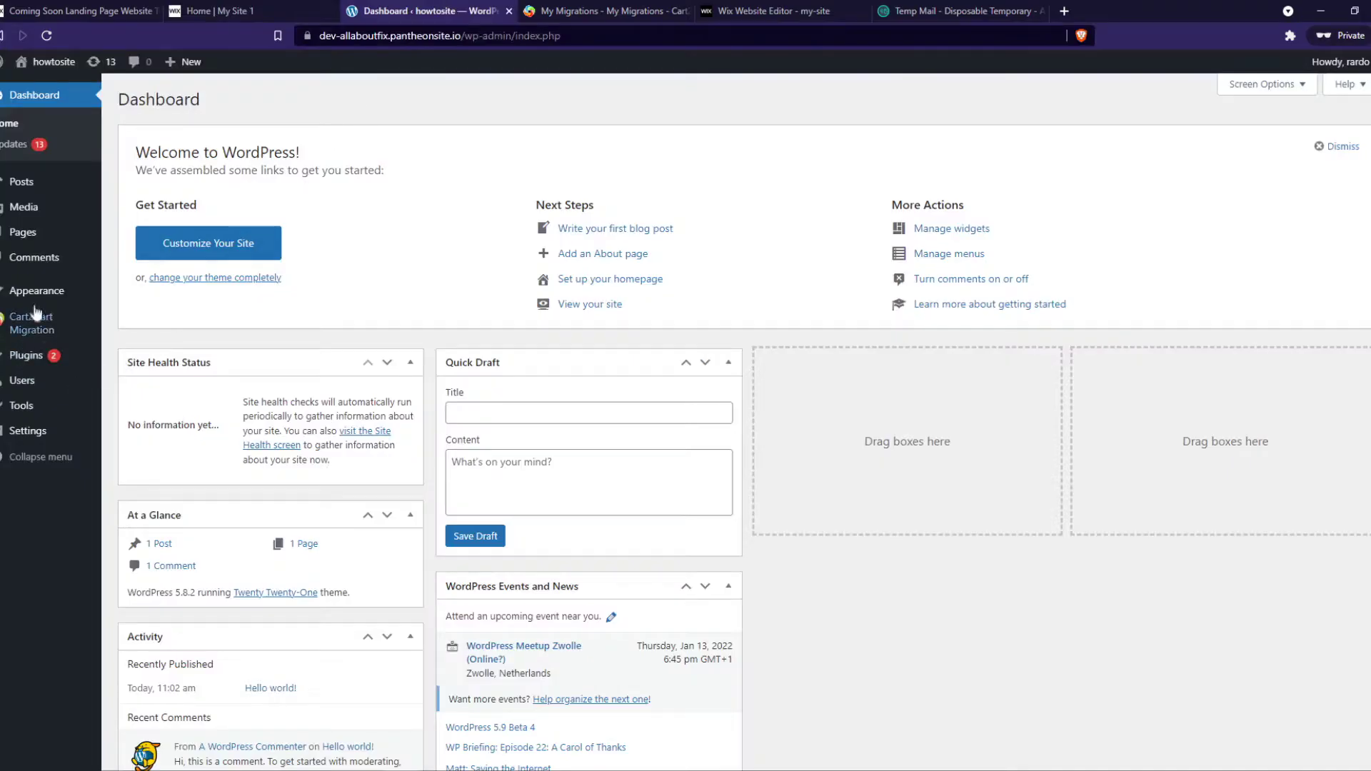
# Step: Search for 'woocommerce' under Plugins > Add New
pyautogui.moveTo(93, 239)
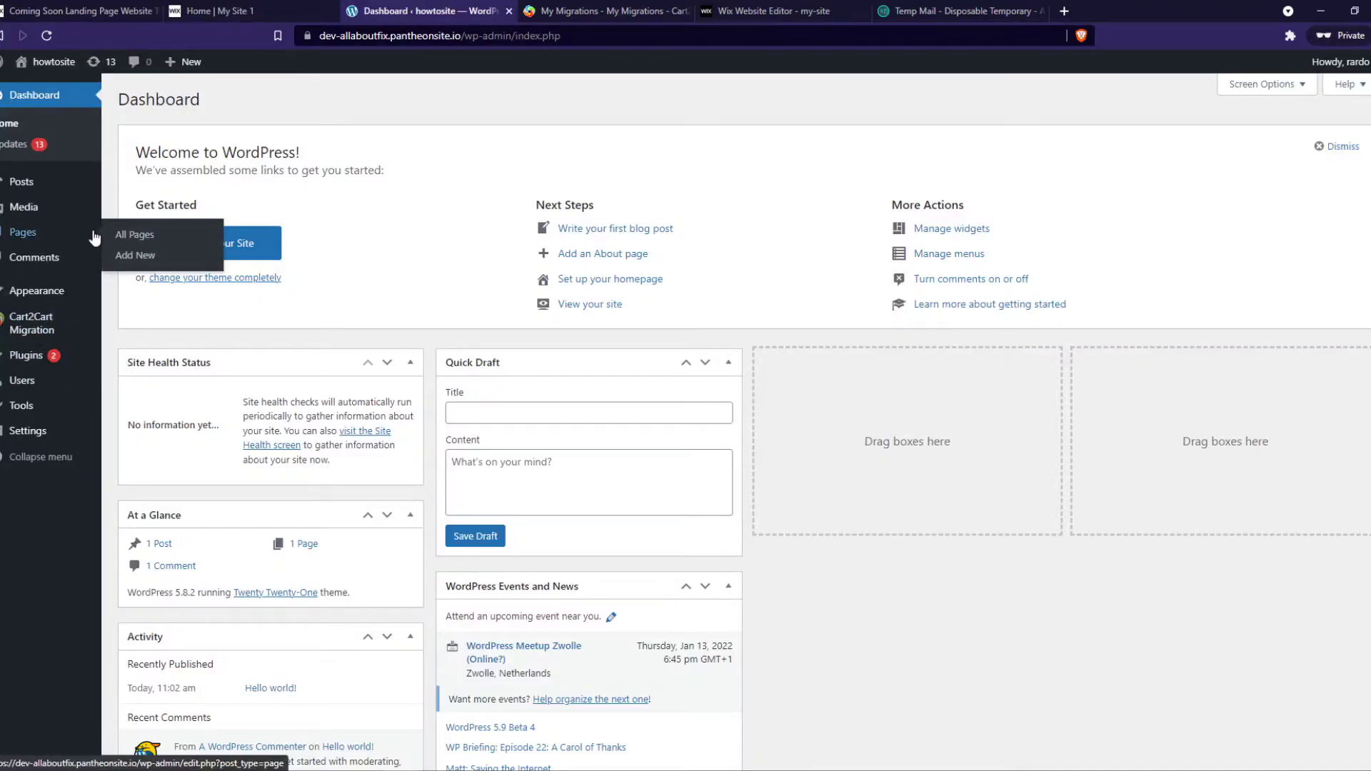
pyautogui.click(26, 356)
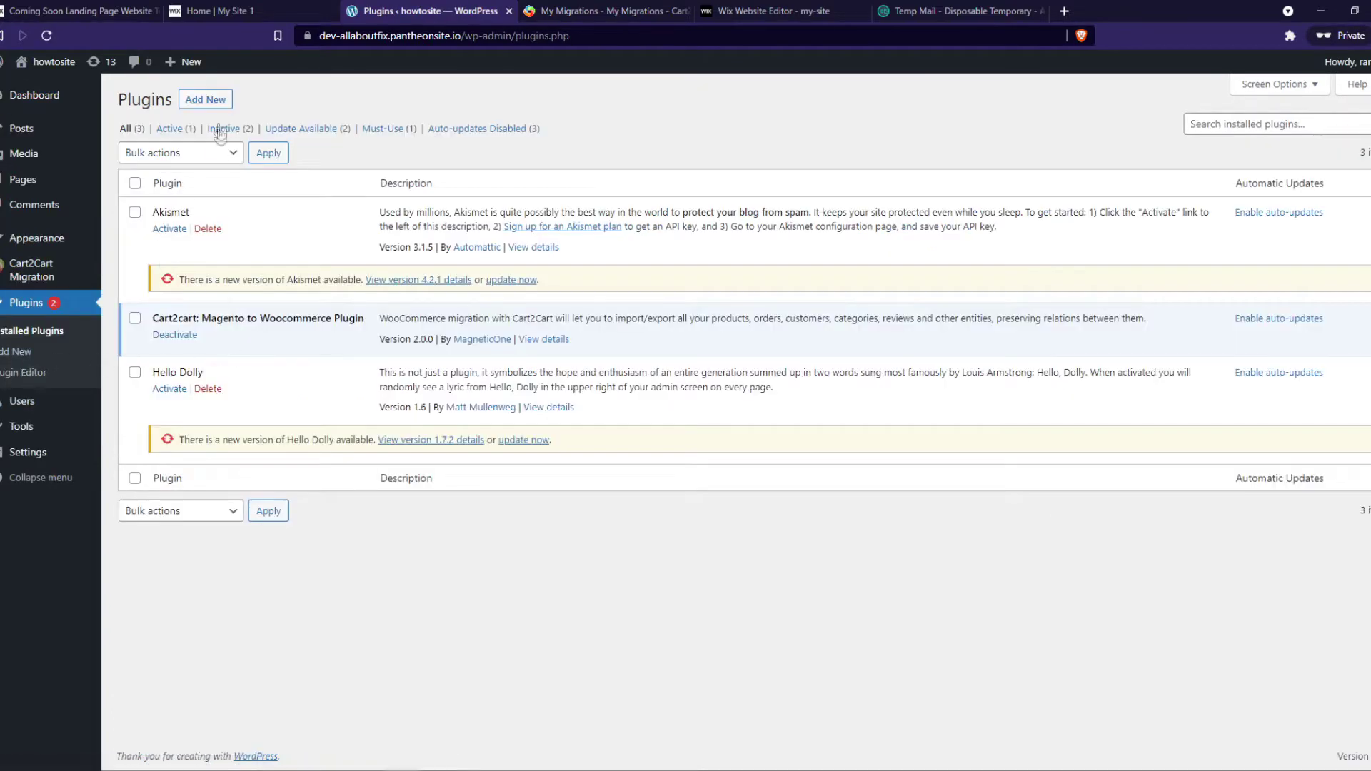
pyautogui.click(216, 103)
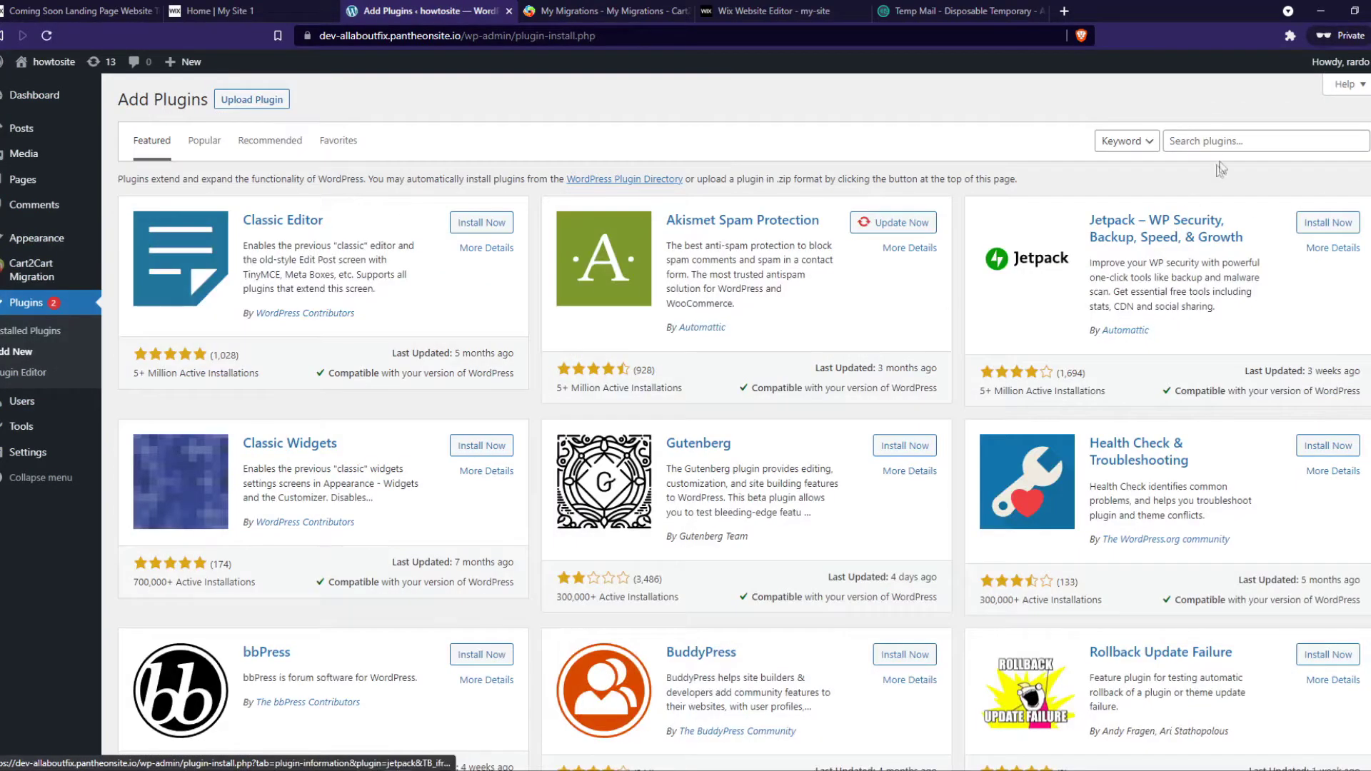
pyautogui.click(1223, 143)
pyautogui.write('wooc')
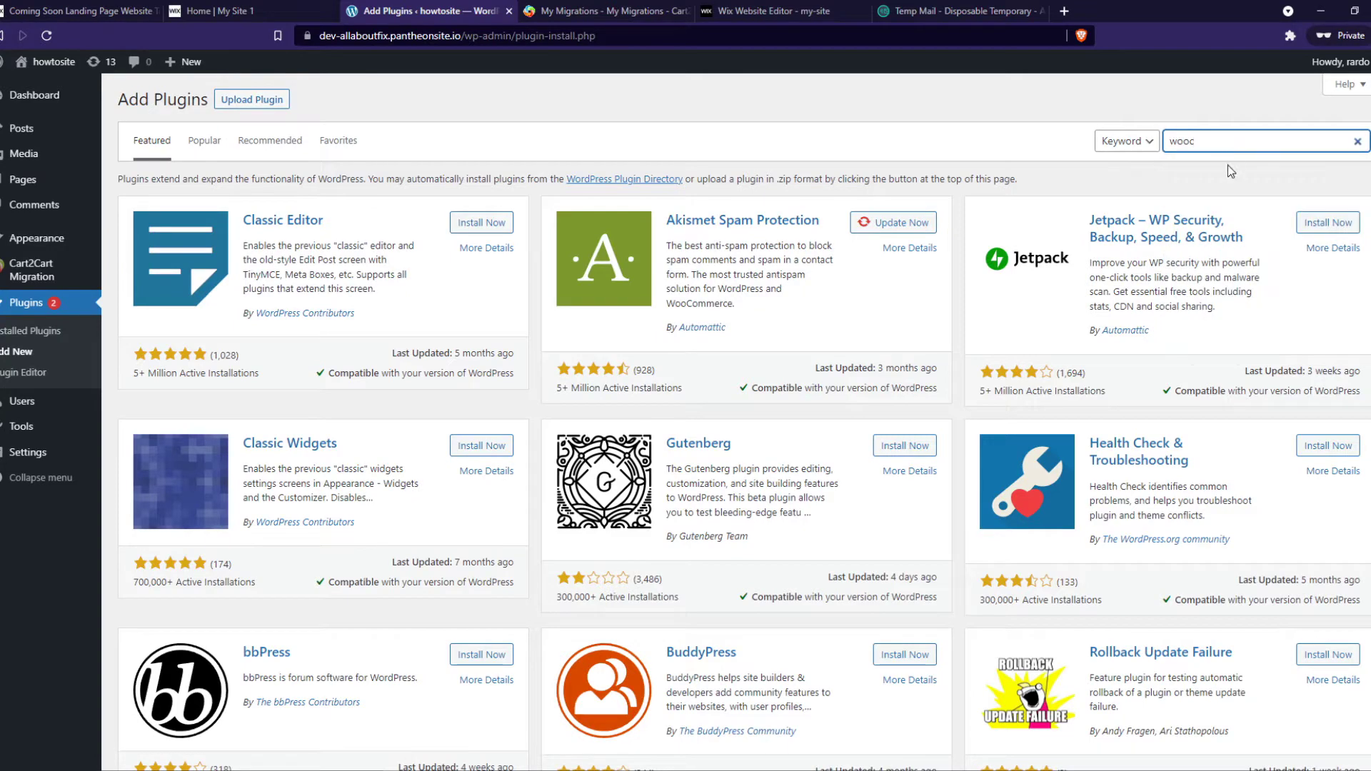
pyautogui.write('ommerce')
# Step: Install and activate WooCommerce, skip store details, and dismiss the tracking and welcome prompts
pyautogui.click(456, 228)
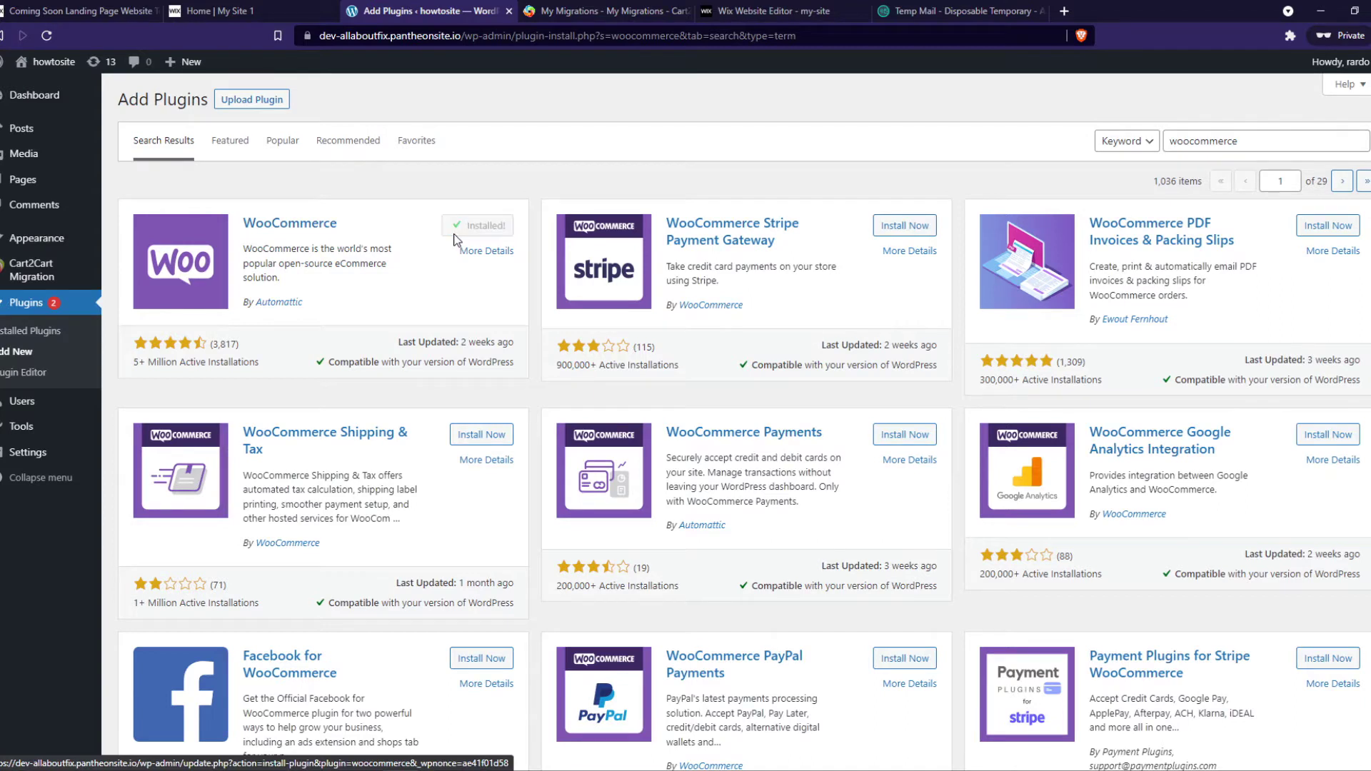
pyautogui.click(482, 227)
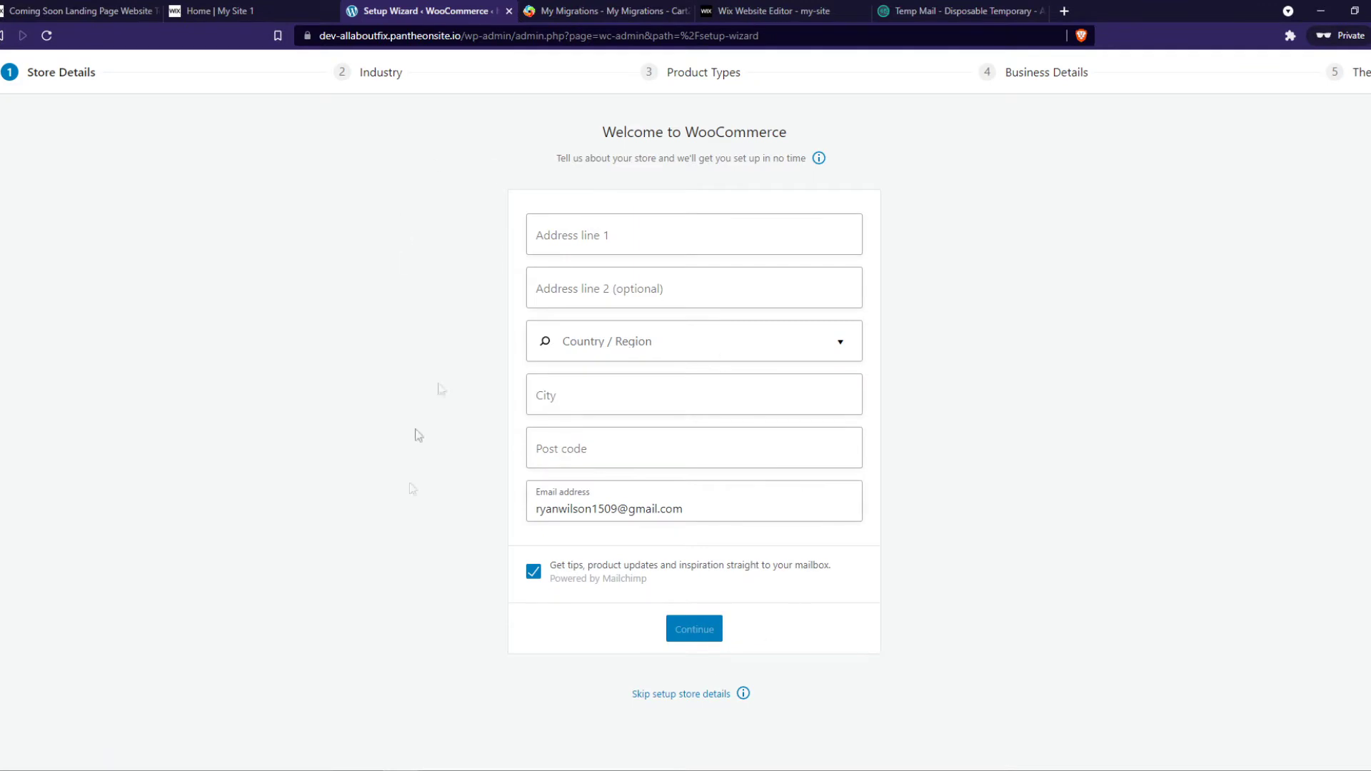
pyautogui.click(671, 694)
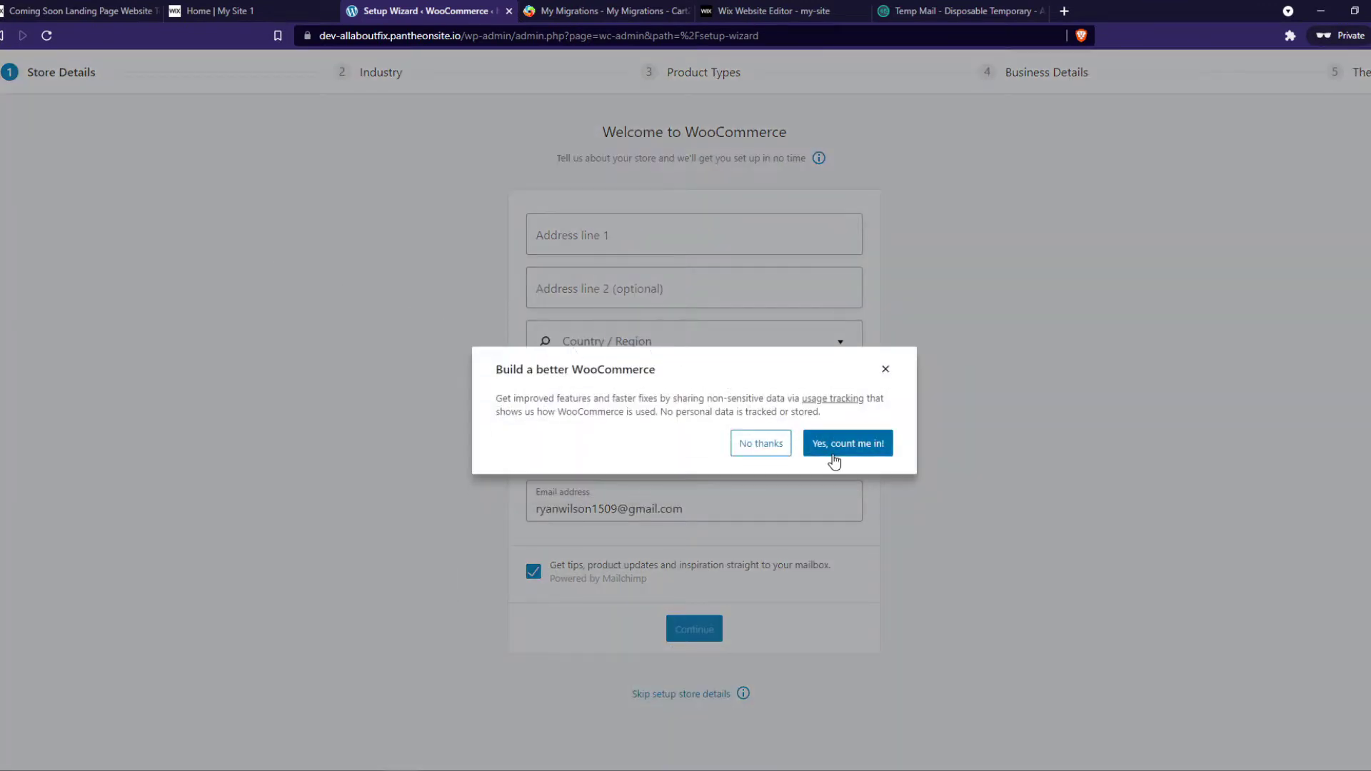
pyautogui.click(760, 443)
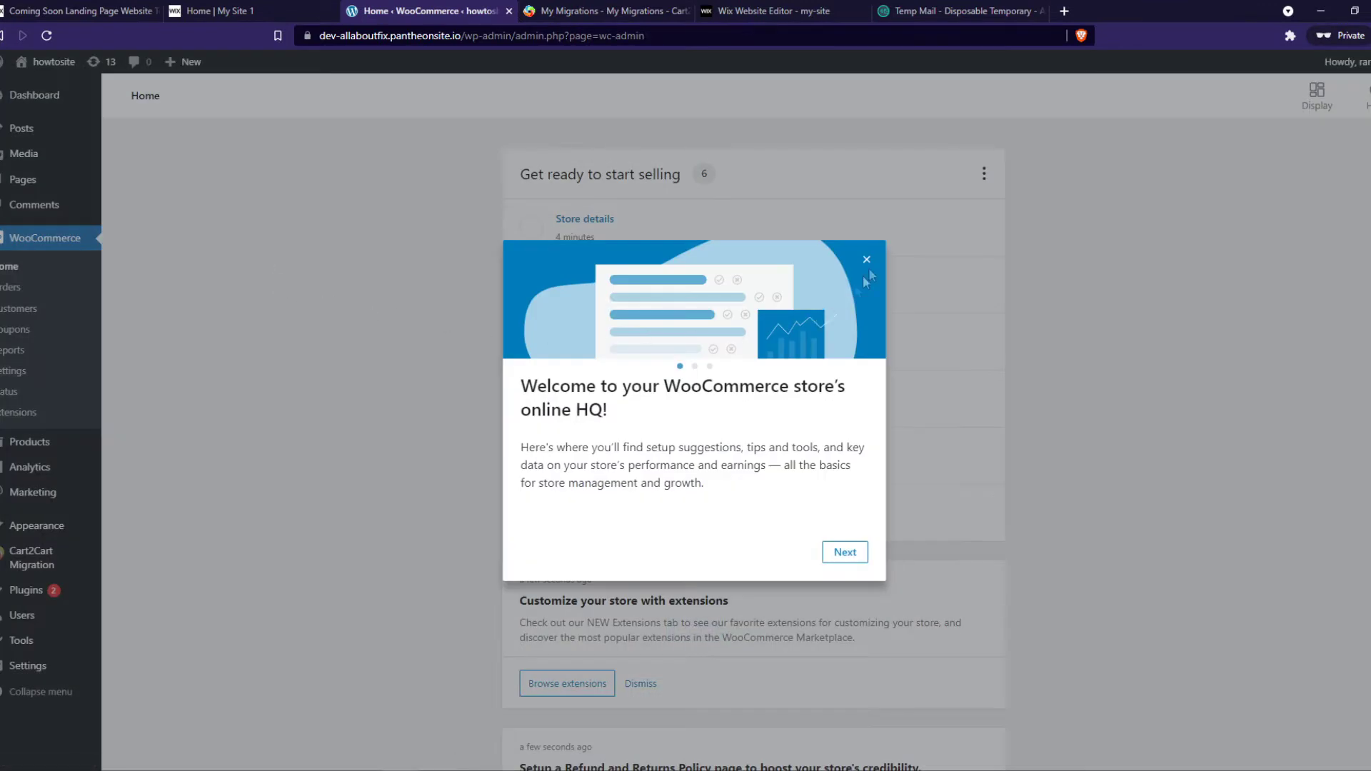
pyautogui.click(865, 260)
# Step: Start a new Cart2Cart migration with Wix as the source and WooCommerce as the target
pyautogui.click(553, 11)
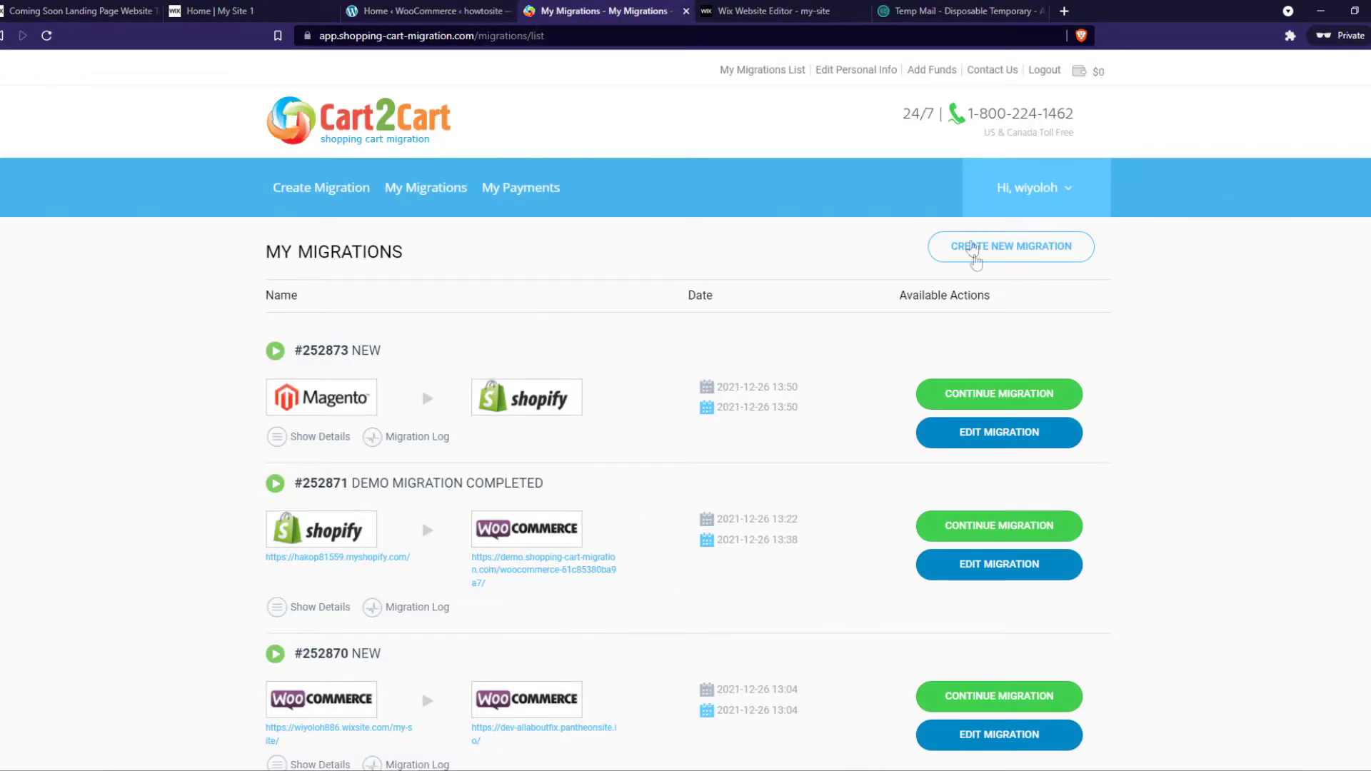
pyautogui.click(995, 255)
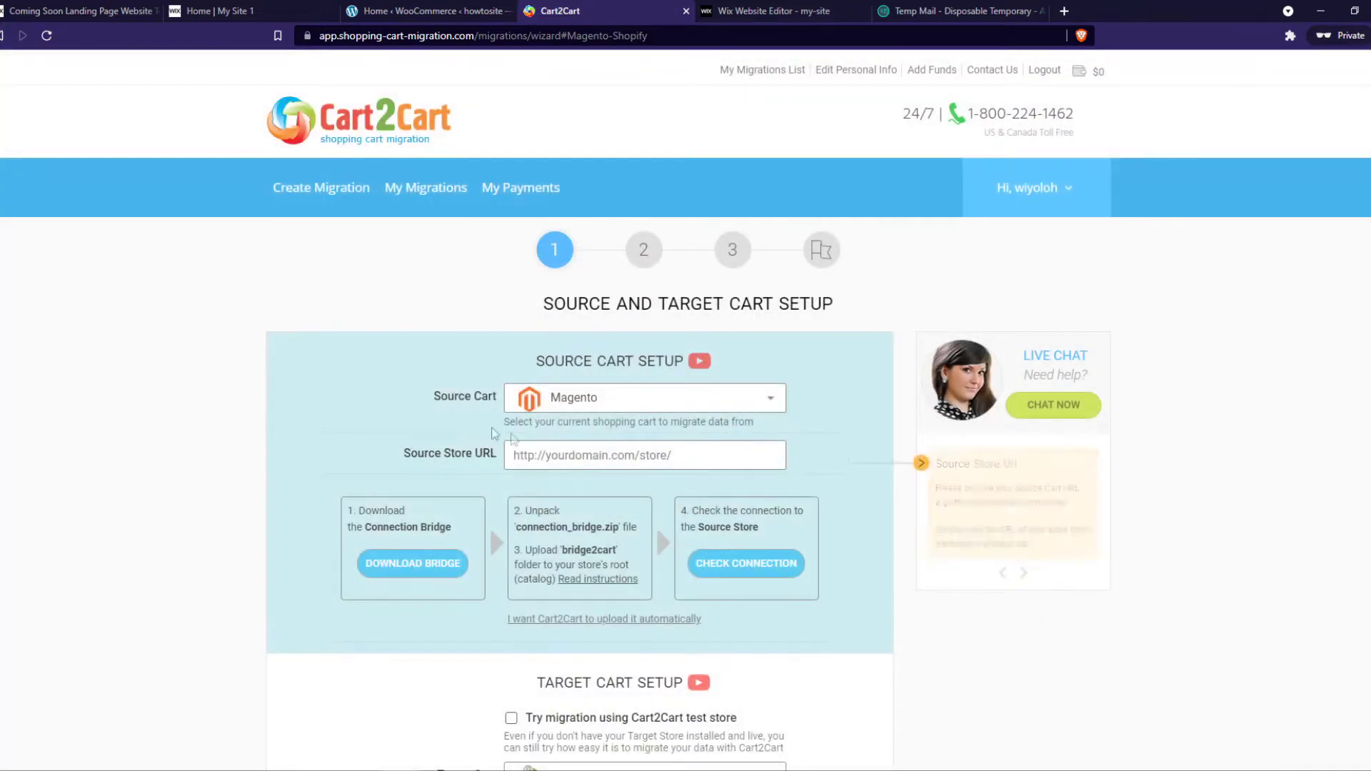
pyautogui.click(575, 395)
pyautogui.write('wix')
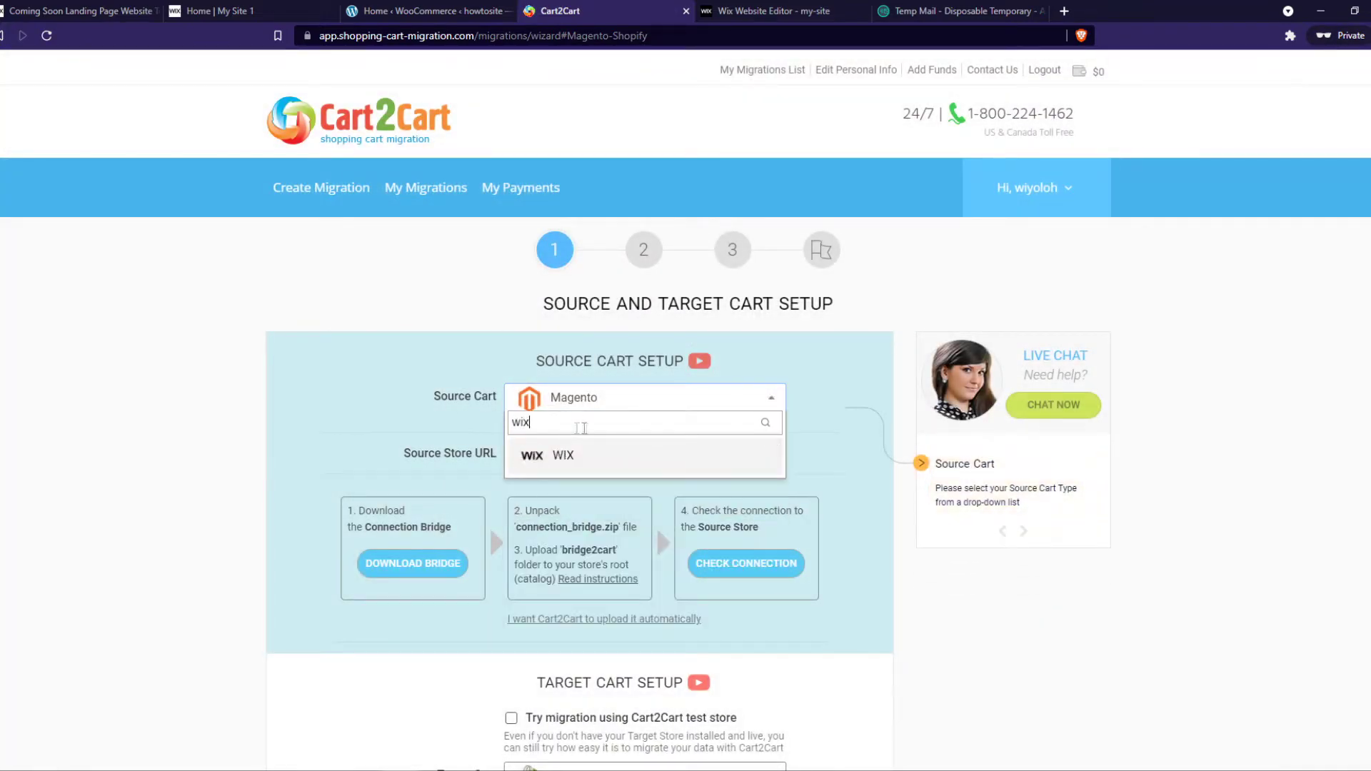
pyautogui.click(577, 460)
pyautogui.scroll(-2, 577, 471)
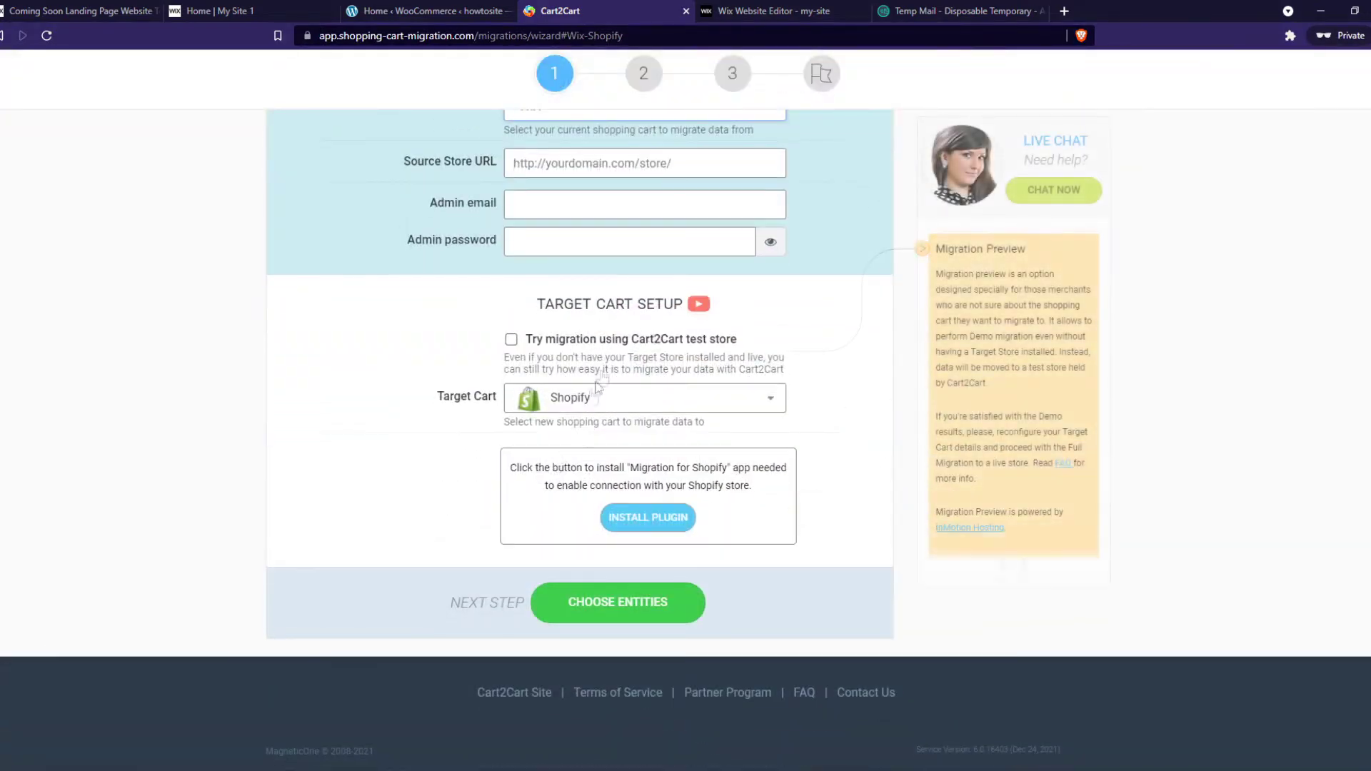
pyautogui.click(630, 399)
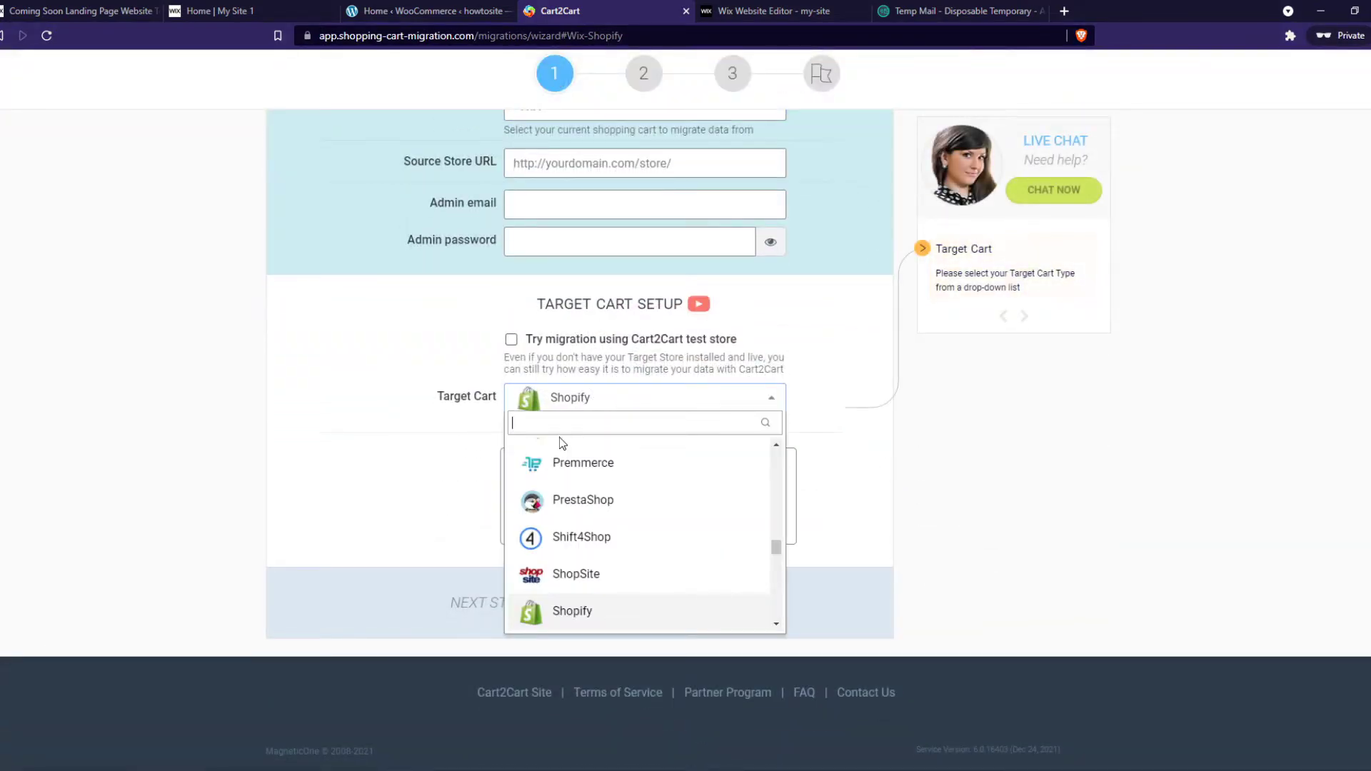
pyautogui.write('wooc')
pyautogui.click(546, 459)
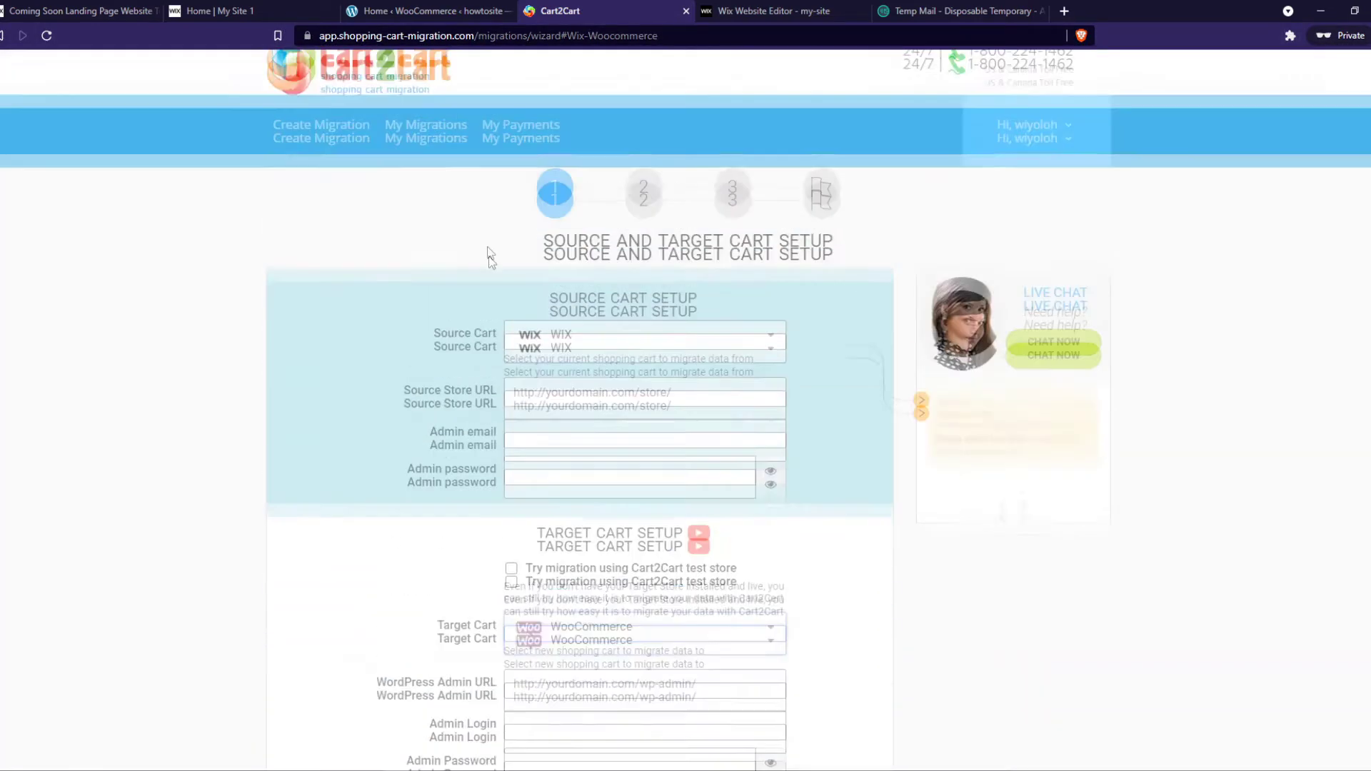
pyautogui.scroll(4, 489, 257)
# Step: Copy the Wix site's web address and paste it as the Source Store URL
pyautogui.click(571, 455)
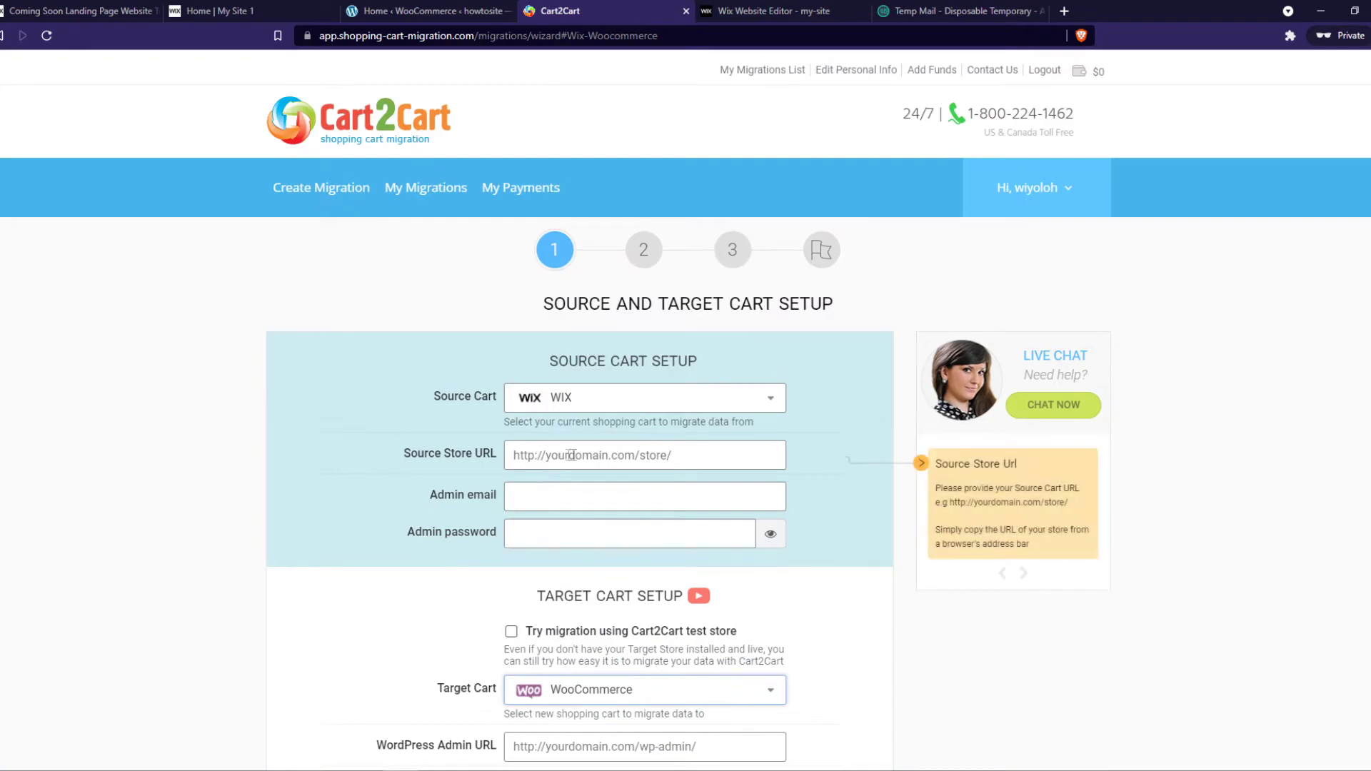
pyautogui.click(212, 11)
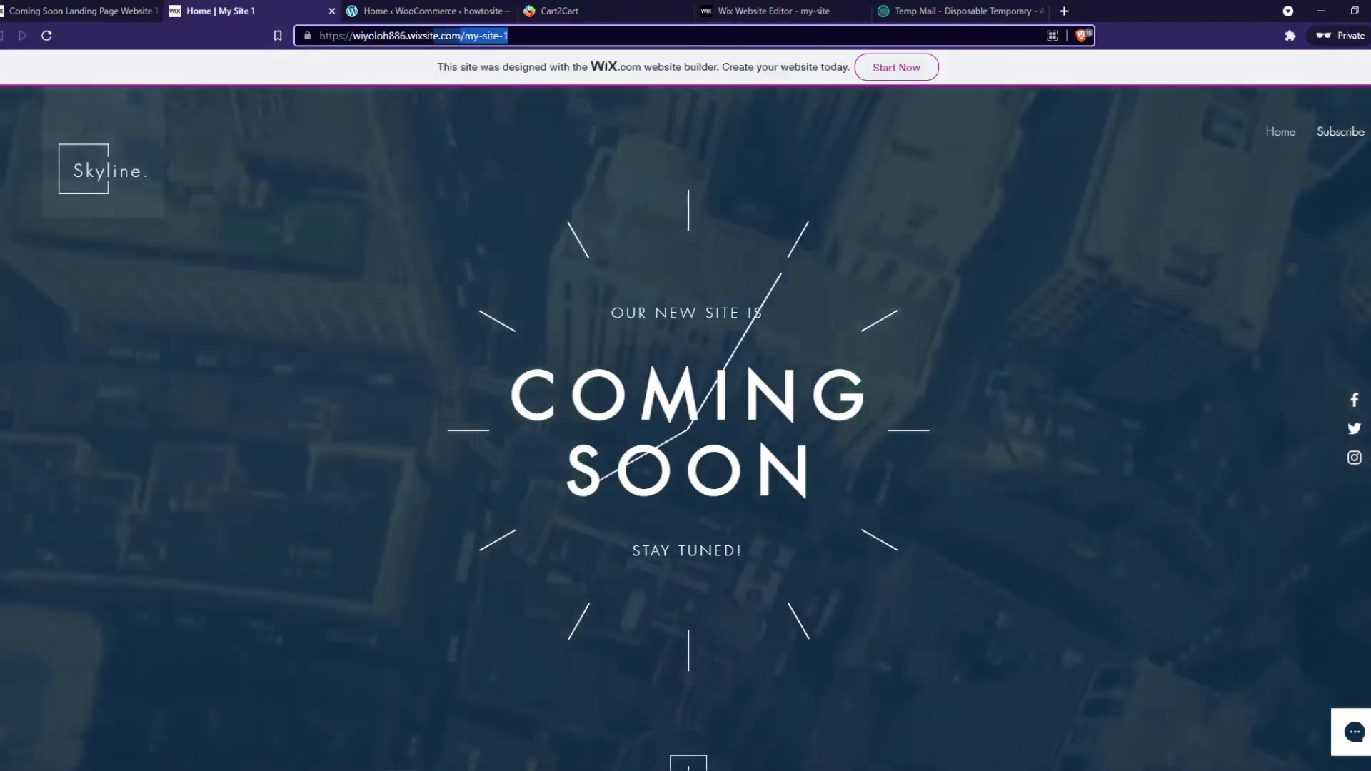
pyautogui.moveTo(508, 35); pyautogui.dragTo(319, 35)
pyautogui.hotkey('ctrl', 'c')
pyautogui.click(560, 10)
pyautogui.click(539, 464)
pyautogui.hotkey('ctrl', 'v')
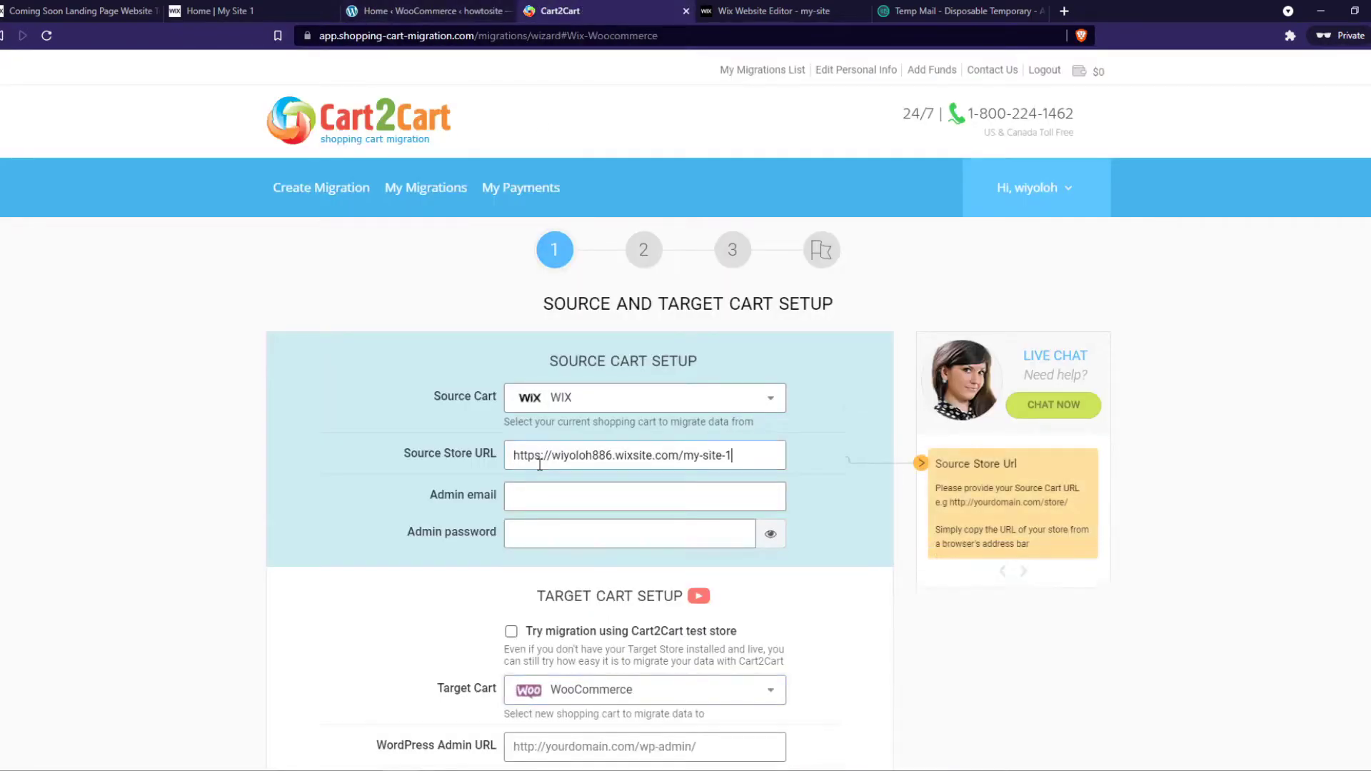
# Step: Fill in the Wix admin email and password, then connect both stores via Choose Entities
pyautogui.click(526, 495)
pyautogui.click(520, 538)
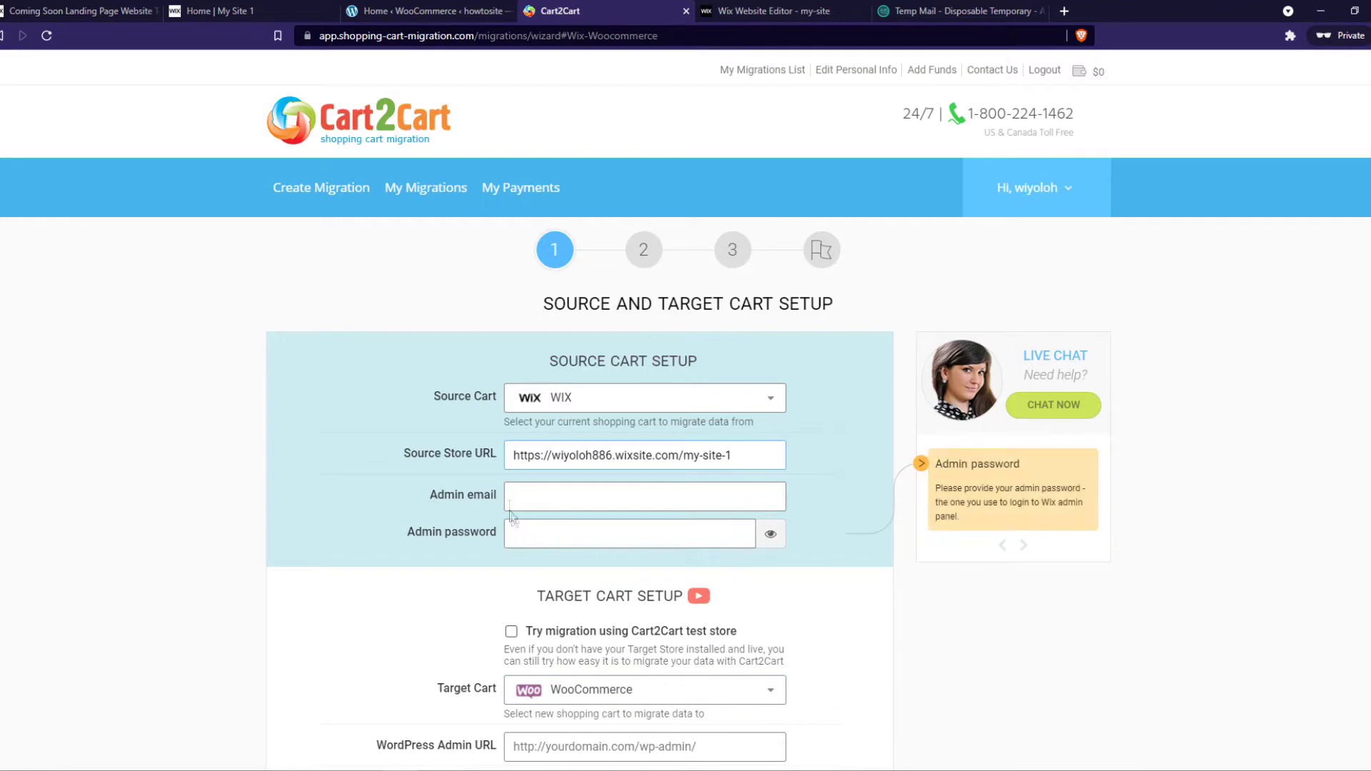
pyautogui.scroll(-2, 511, 517)
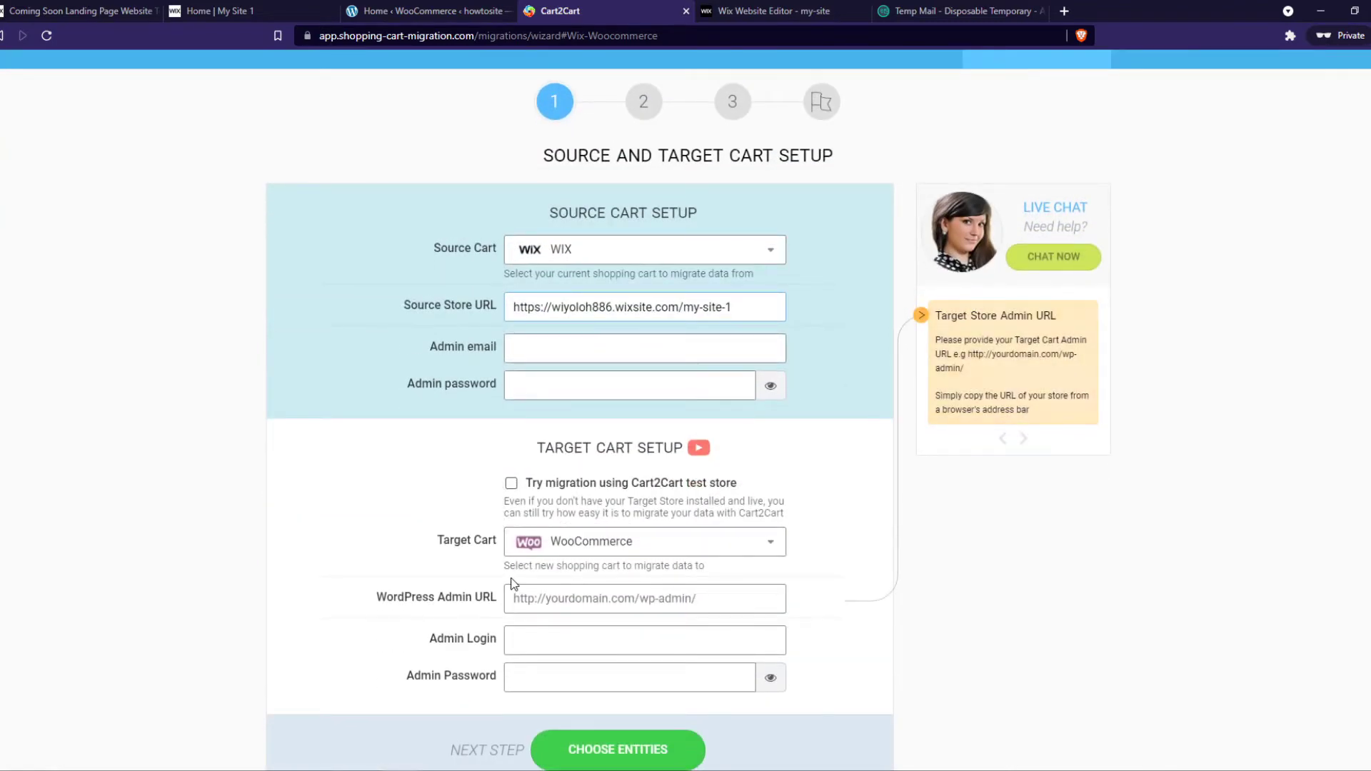
pyautogui.click(553, 345)
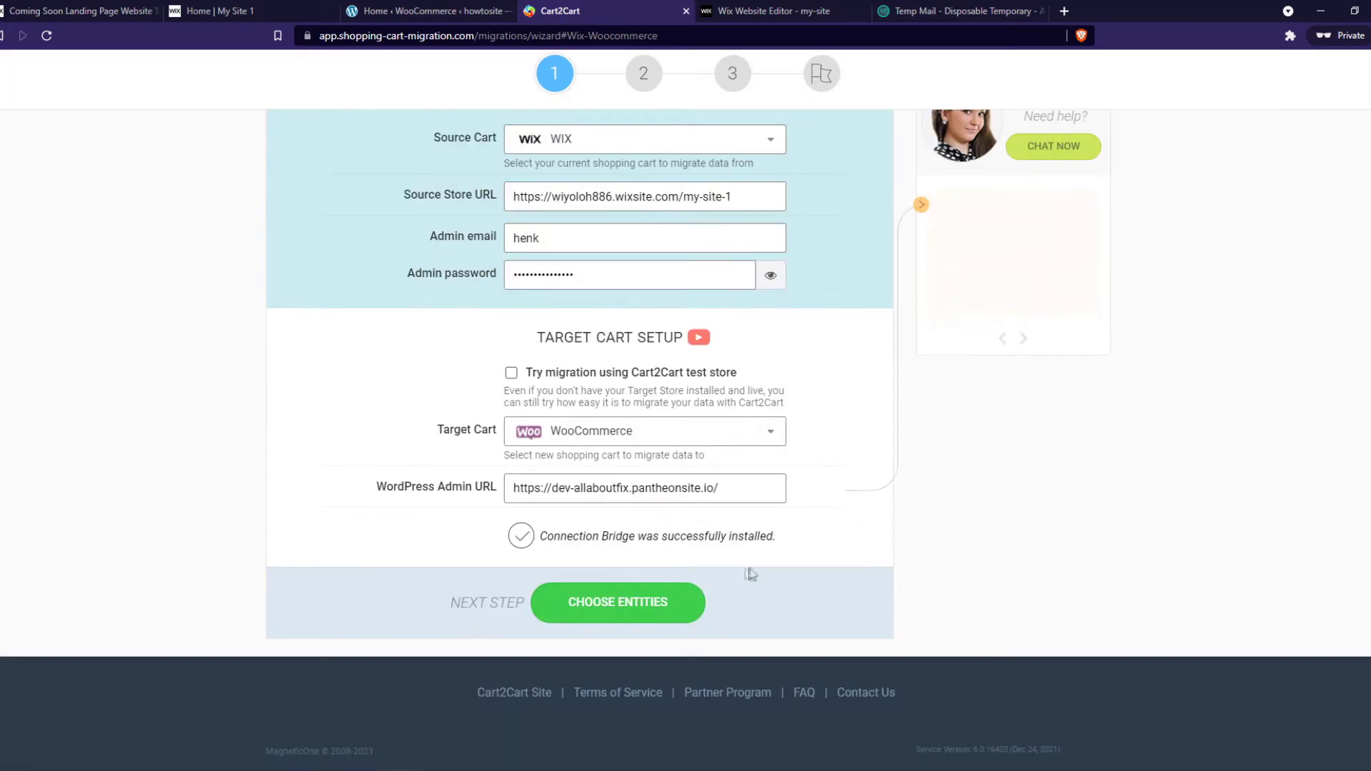
pyautogui.scroll(1, 379, 510)
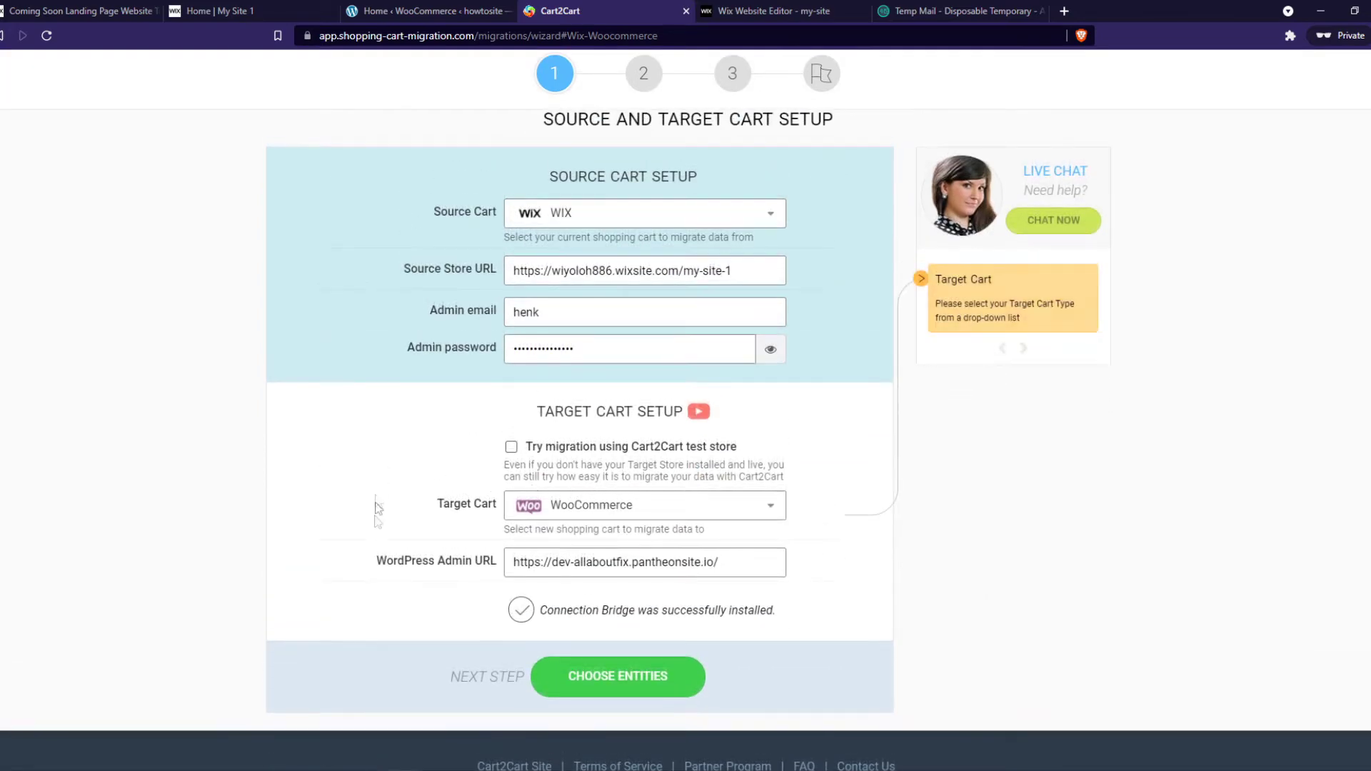
pyautogui.click(598, 670)
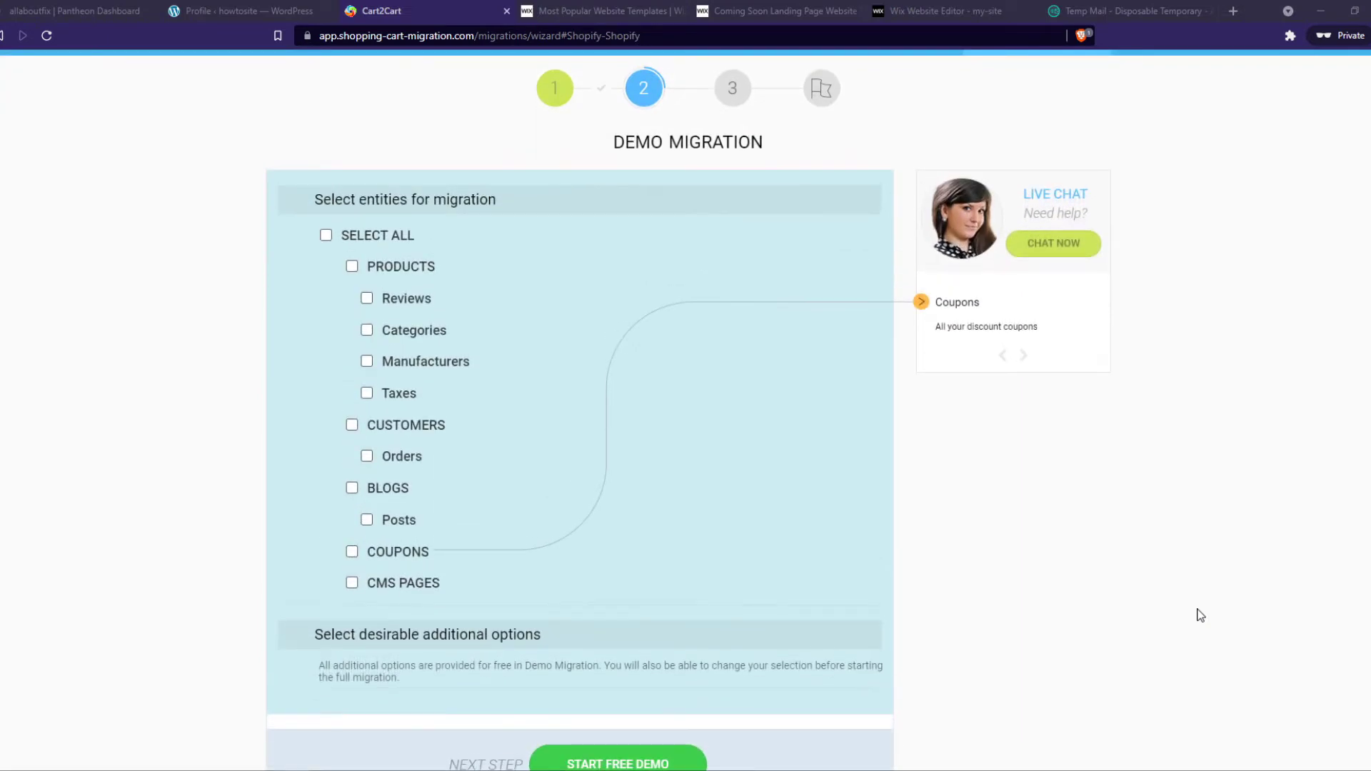
# Step: Tick SELECT ALL entities, leave the additional options unticked, and start the free demo
pyautogui.moveTo(373, 295)
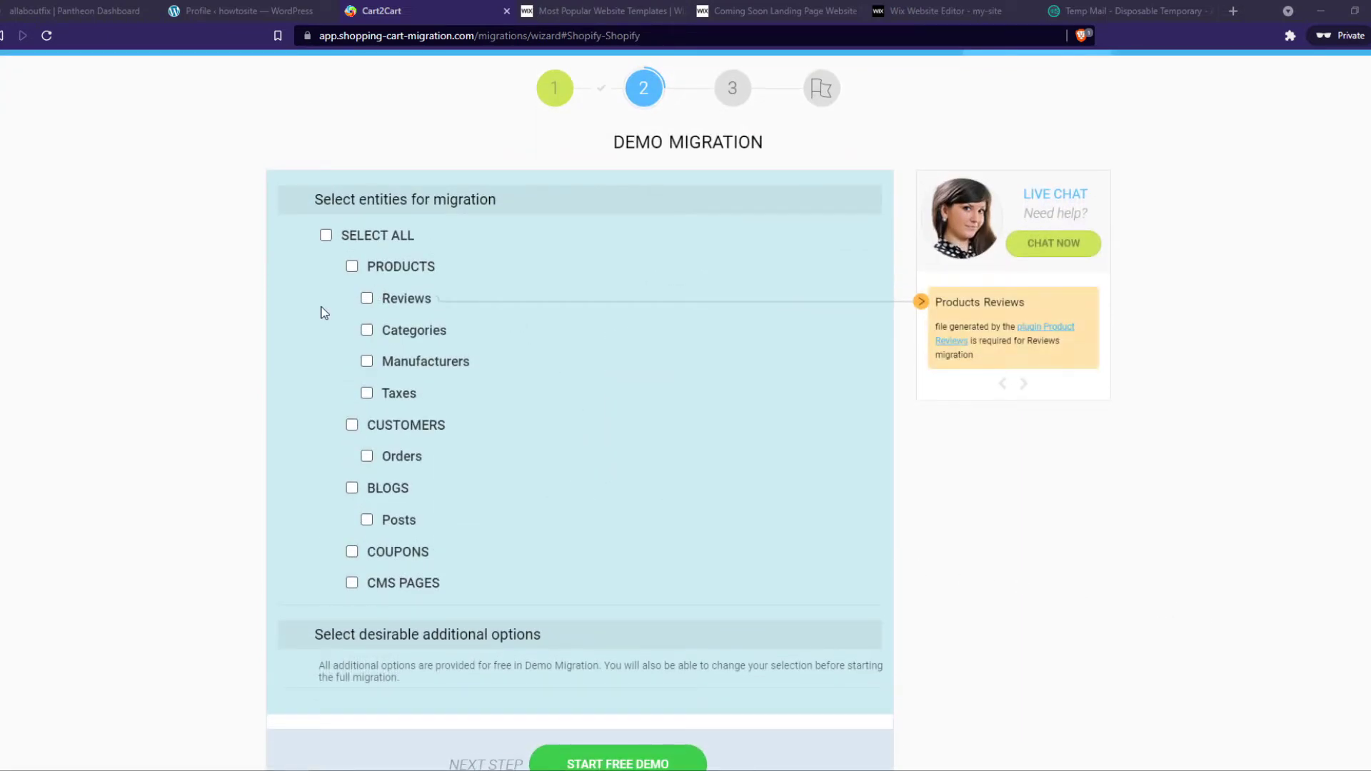
pyautogui.click(326, 239)
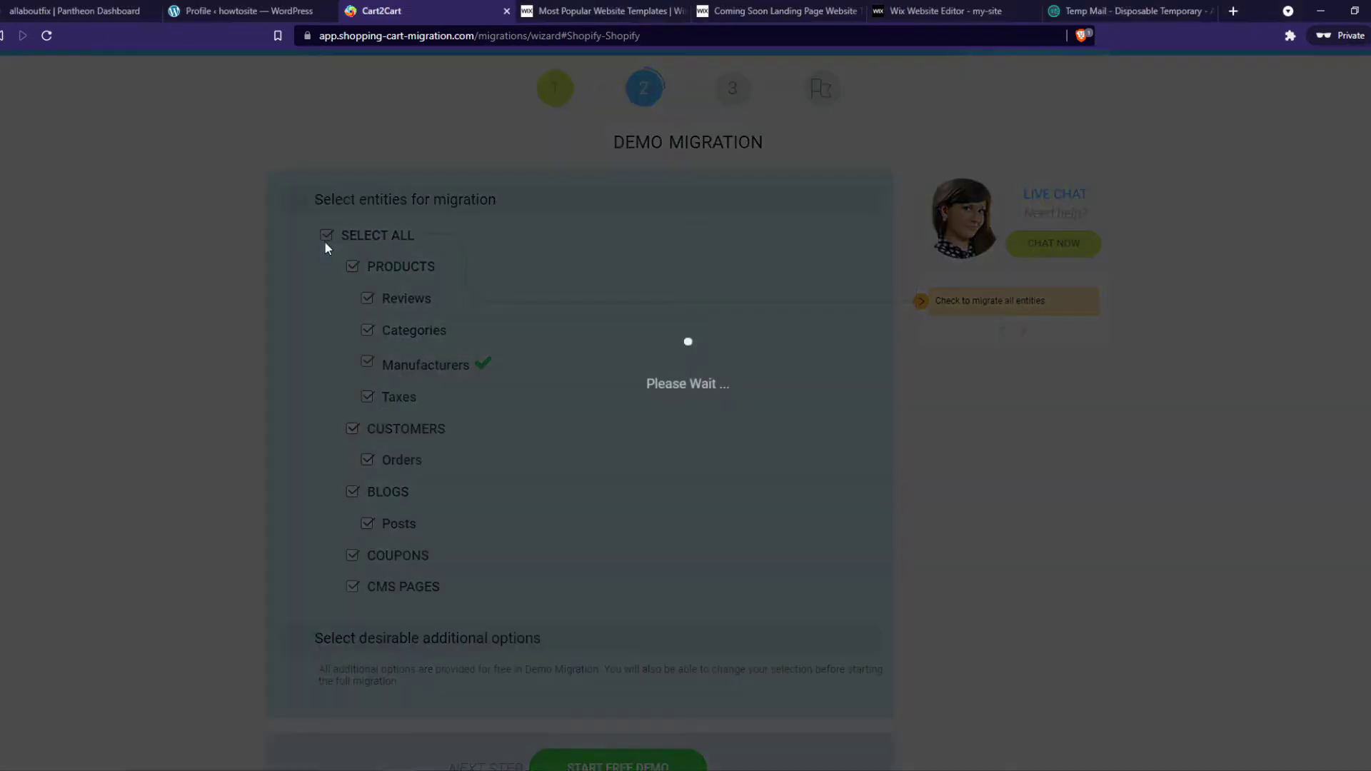
pyautogui.scroll(-4, 425, 393)
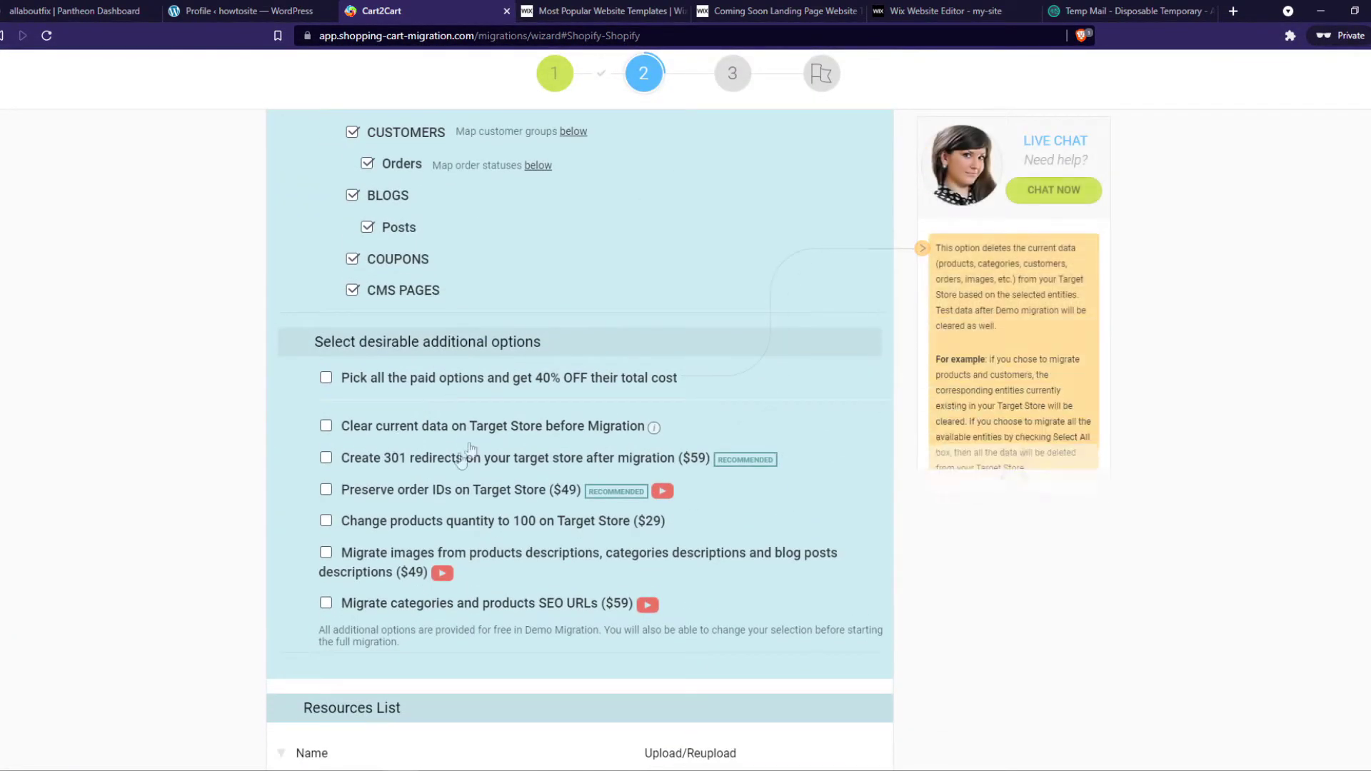
pyautogui.moveTo(458, 420)
pyautogui.moveTo(332, 457)
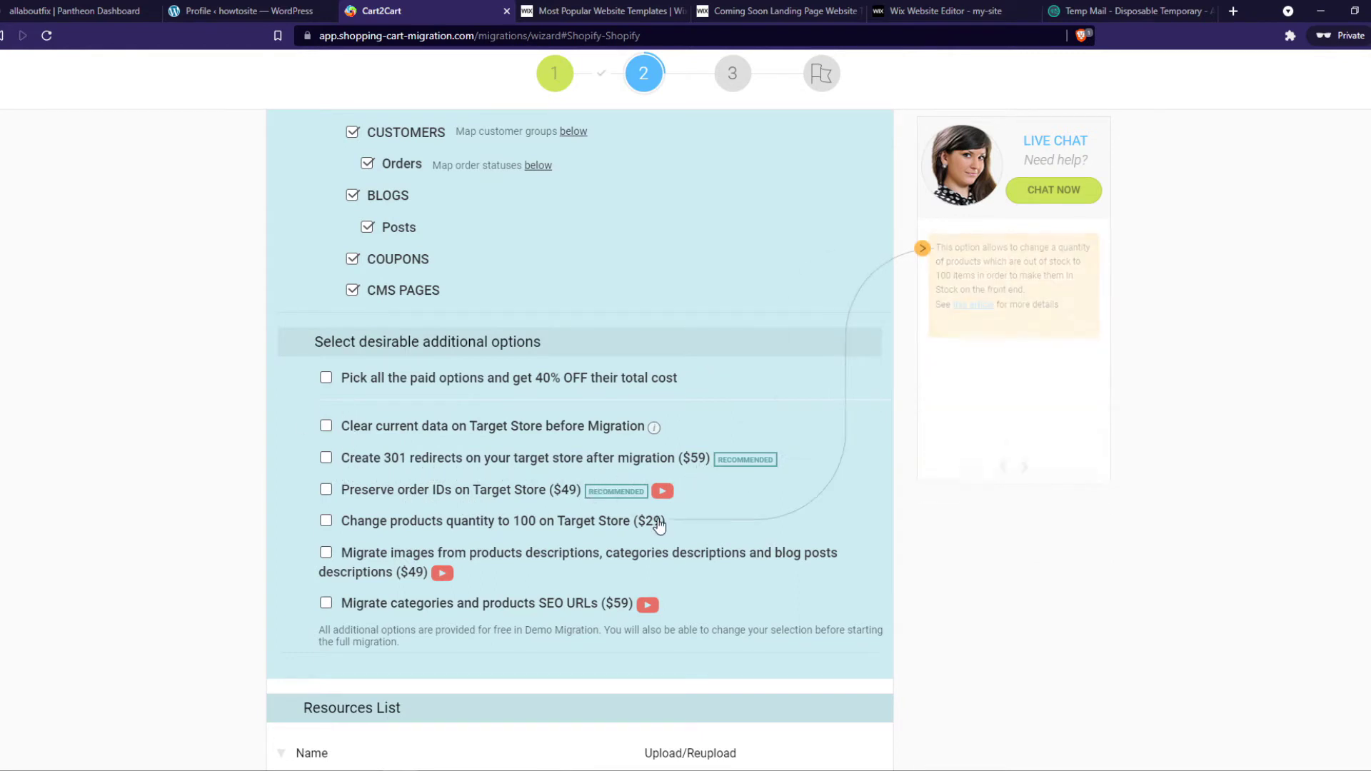
pyautogui.moveTo(611, 588)
pyautogui.scroll(-1, 611, 587)
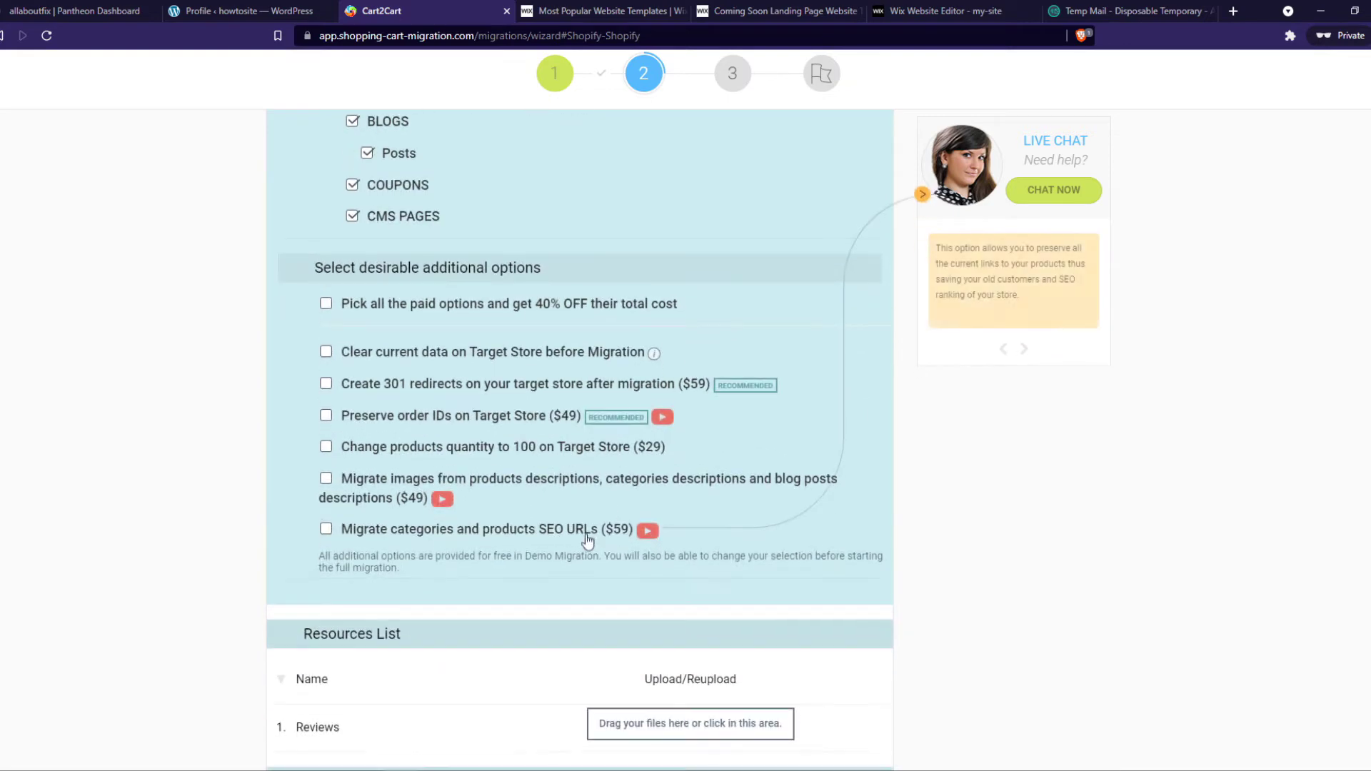
pyautogui.scroll(-3, 464, 533)
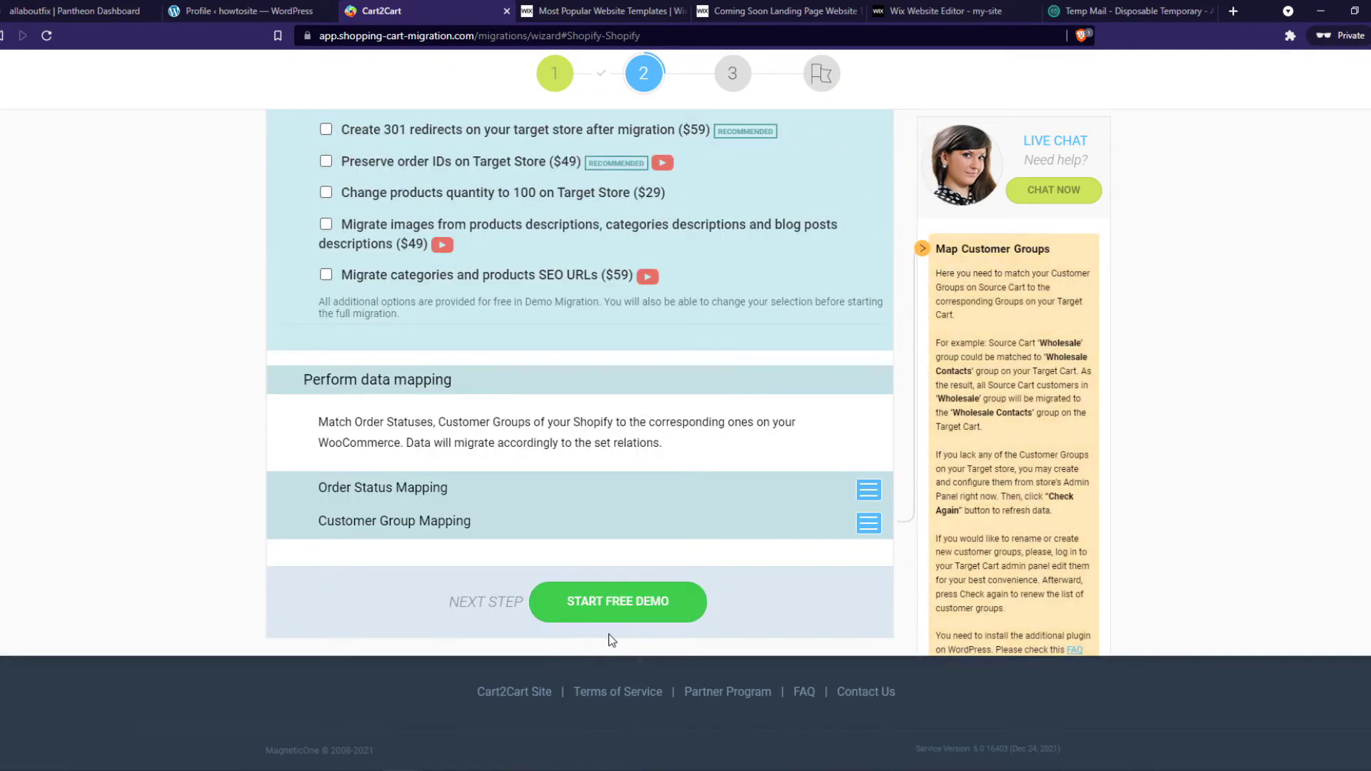
pyautogui.click(570, 600)
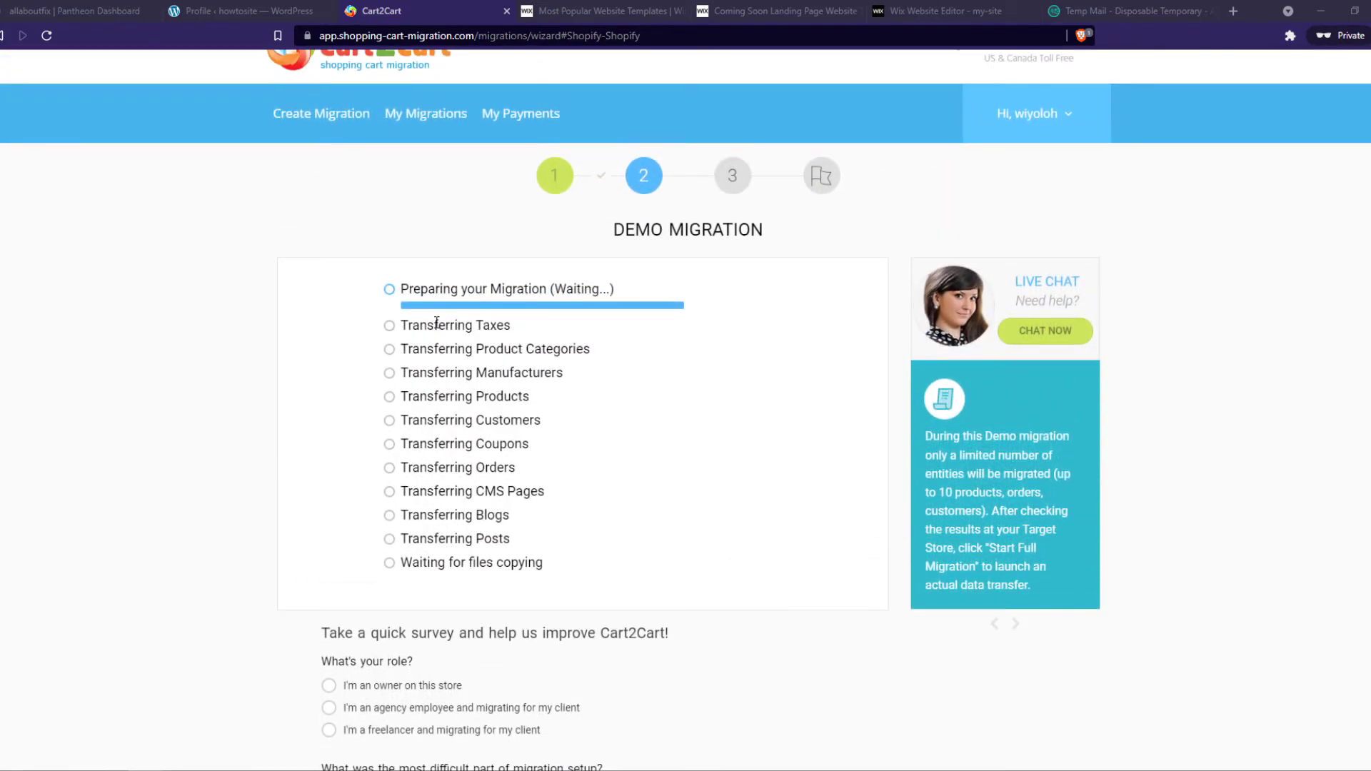
# Step: Review the Demo Migration Results, showing 32 entities and $29 for the full migration
pyautogui.scroll(-7, 436, 323)
pyautogui.scroll(8, 440, 414)
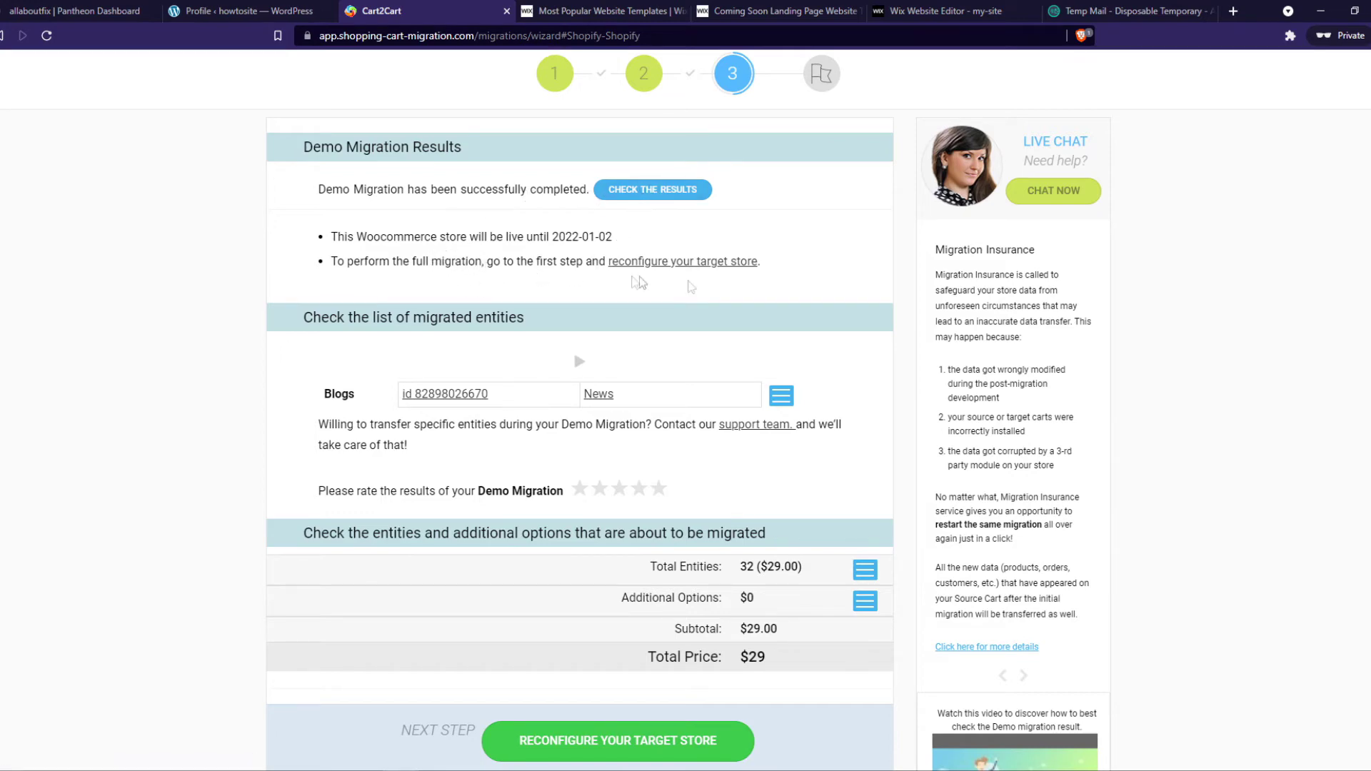
pyautogui.scroll(-1, 691, 285)
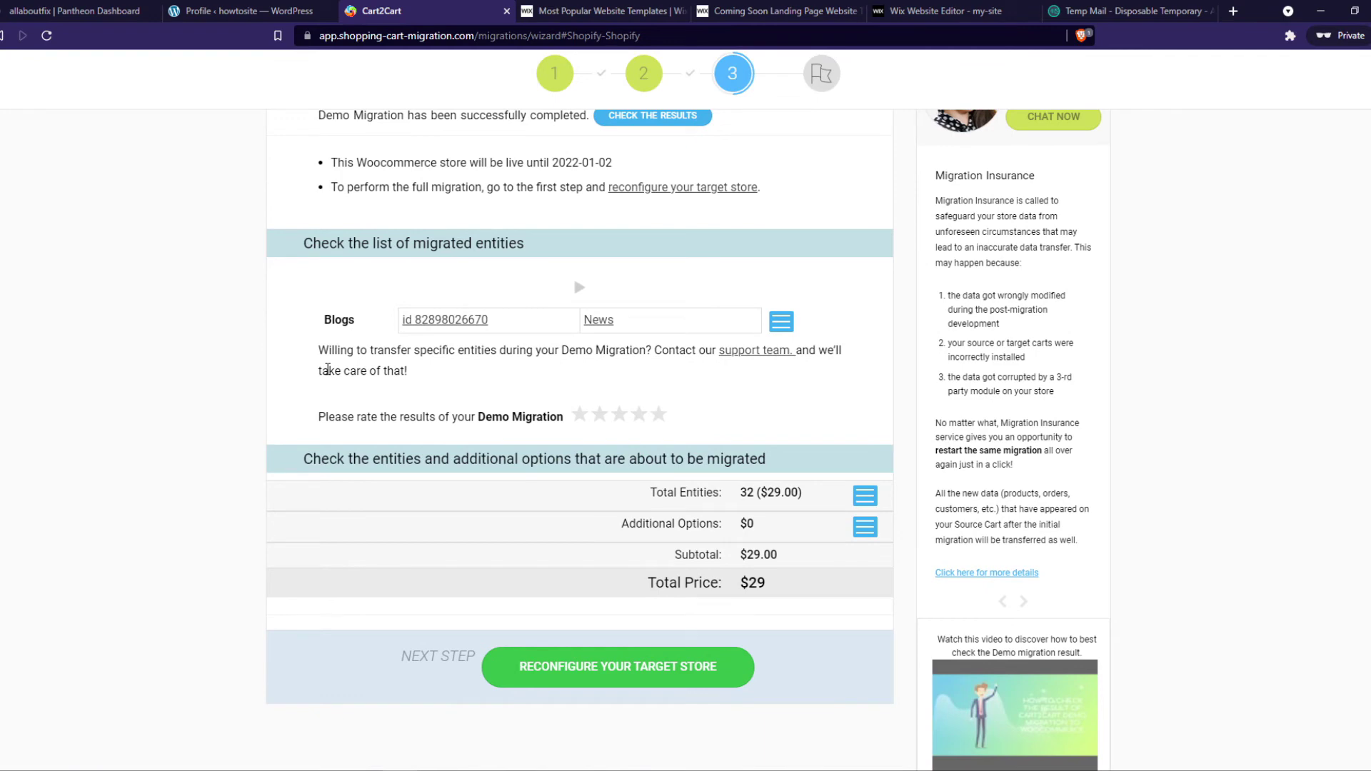
pyautogui.scroll(-1, 327, 369)
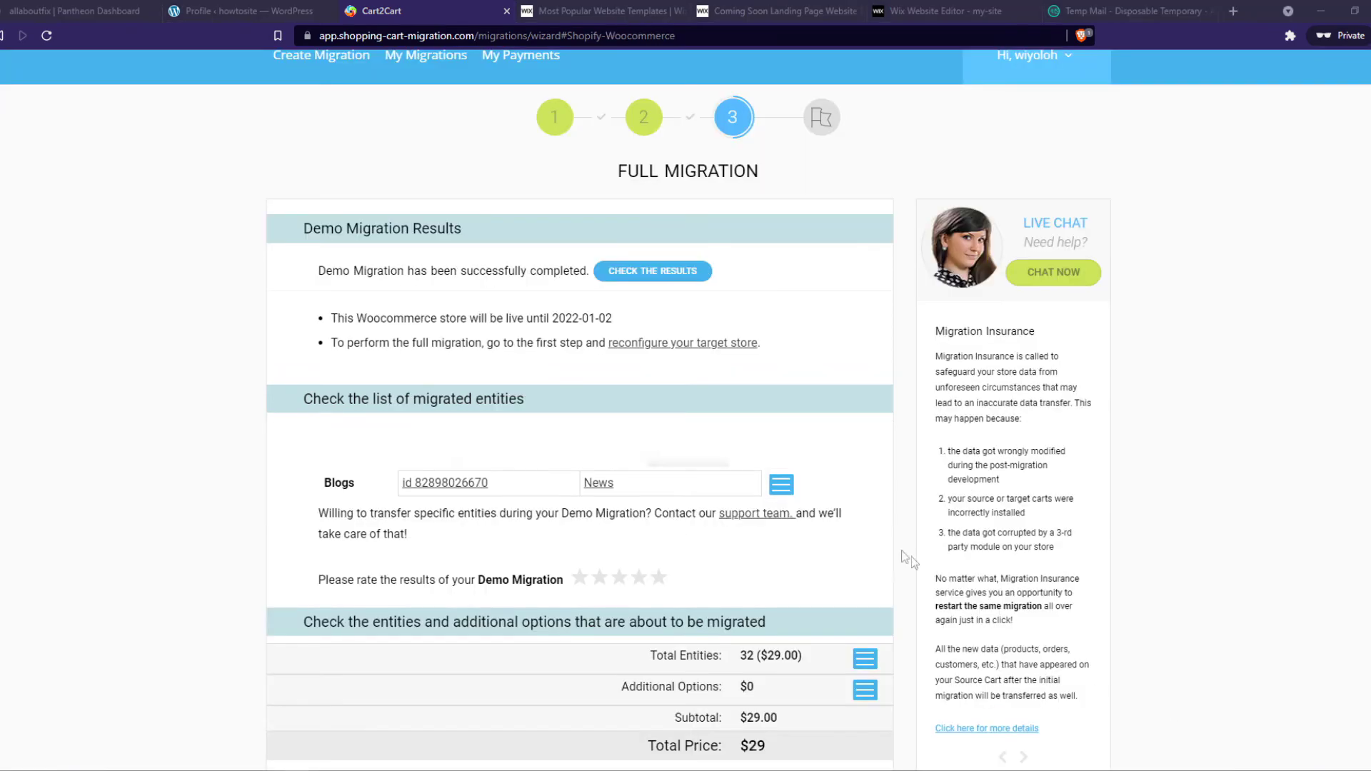
# Step: Open the WooCommerce demo preview store, browse its Shop page, and choose START FULL MIGRATION
pyautogui.click(646, 277)
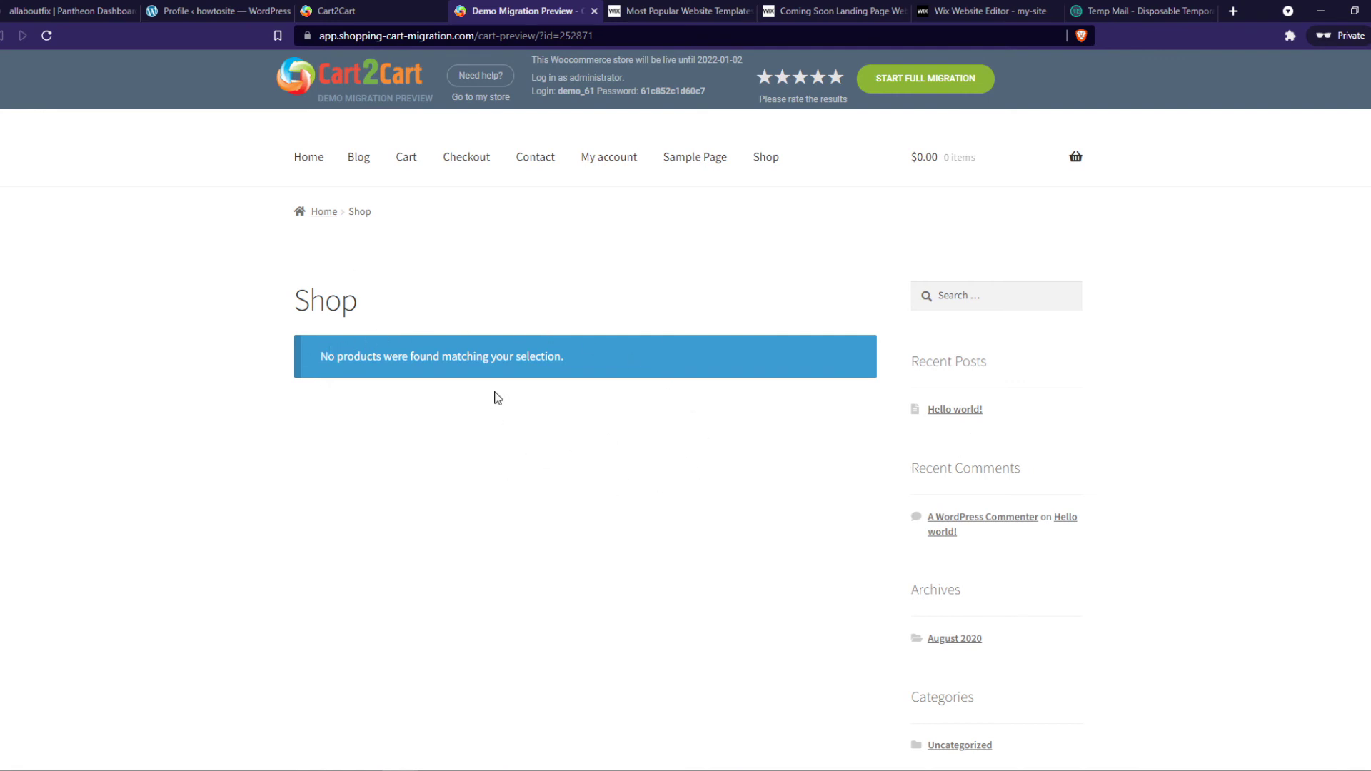
pyautogui.scroll(-1, 498, 398)
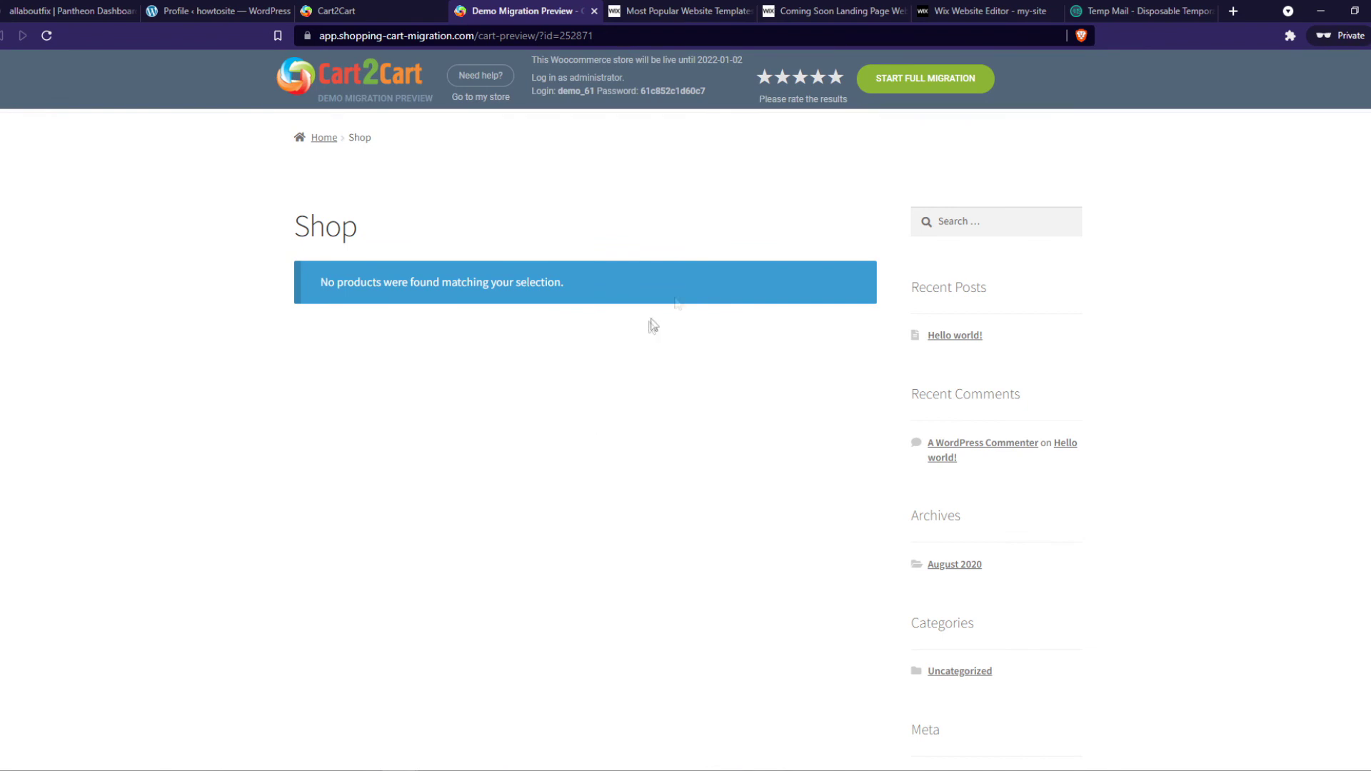
pyautogui.click(921, 86)
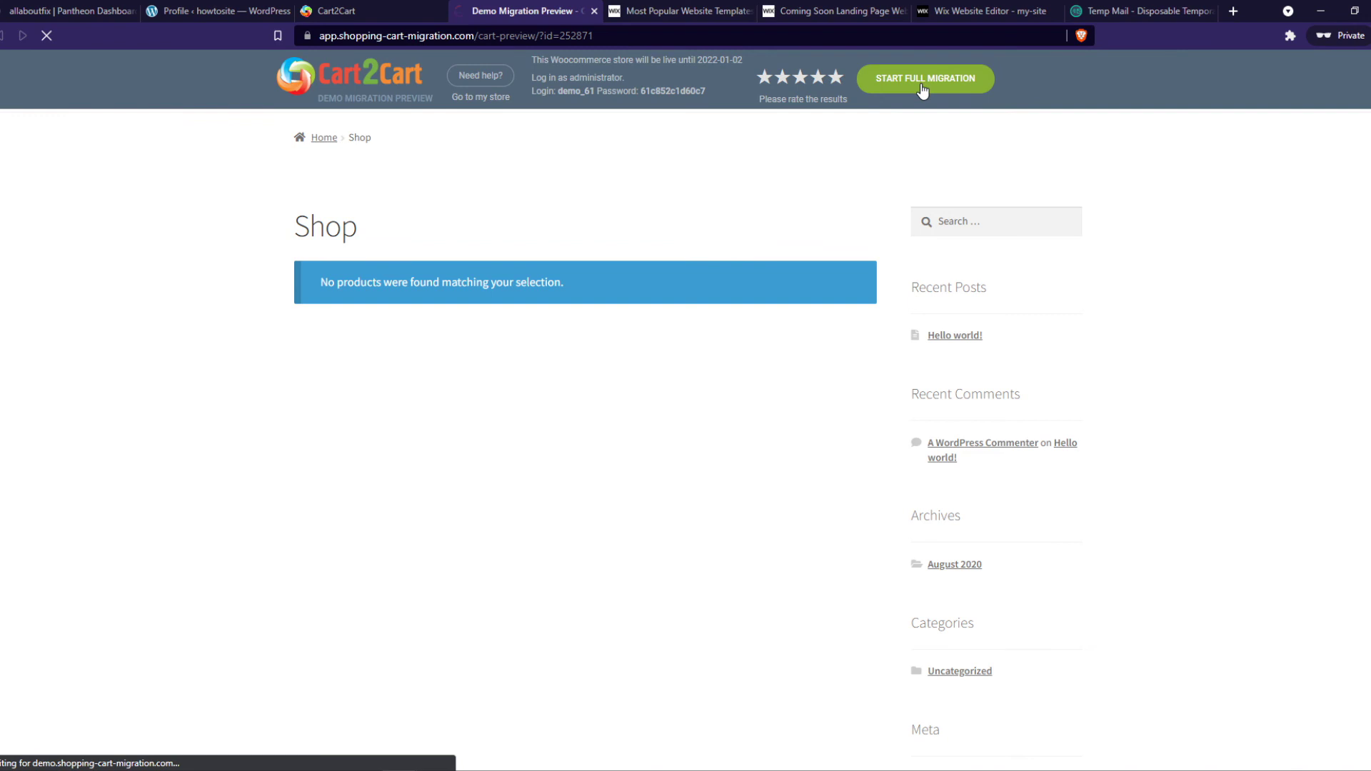
pyautogui.scroll(-3, 884, 362)
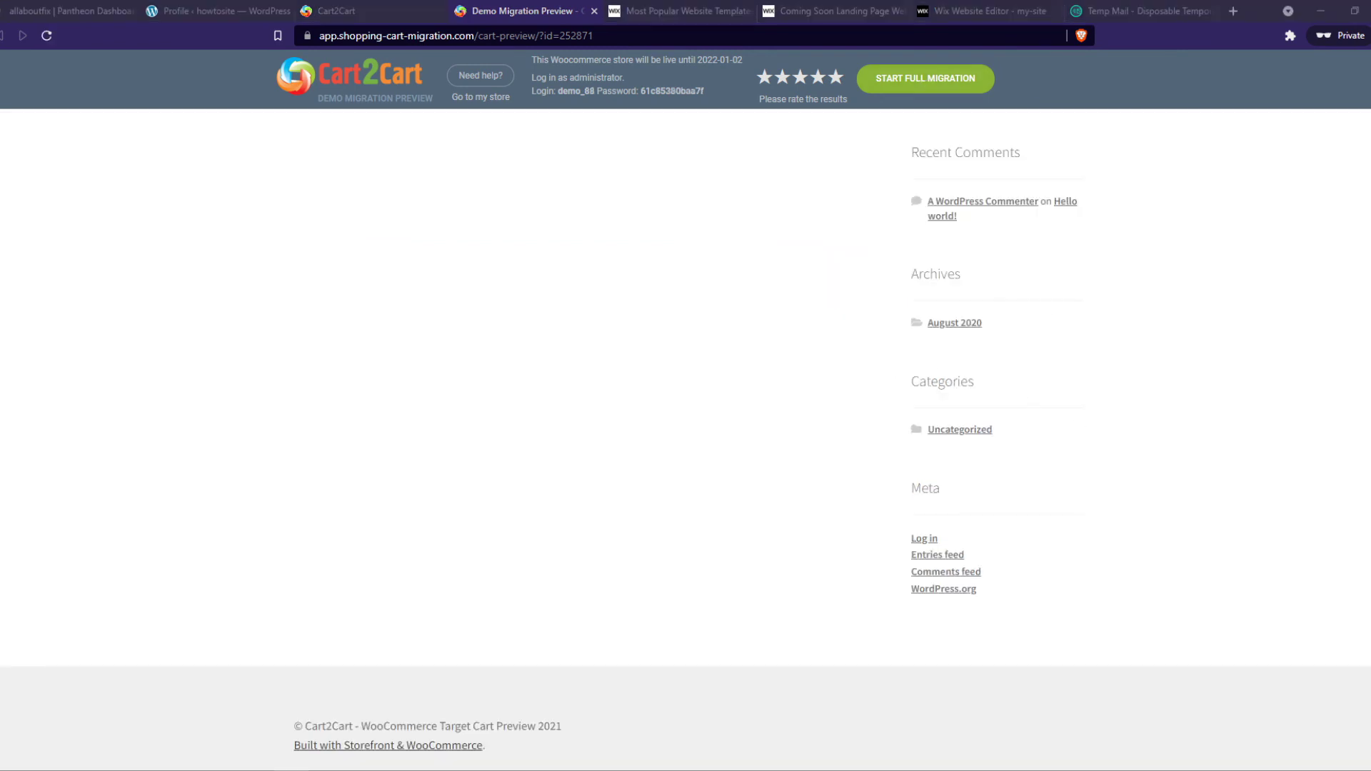